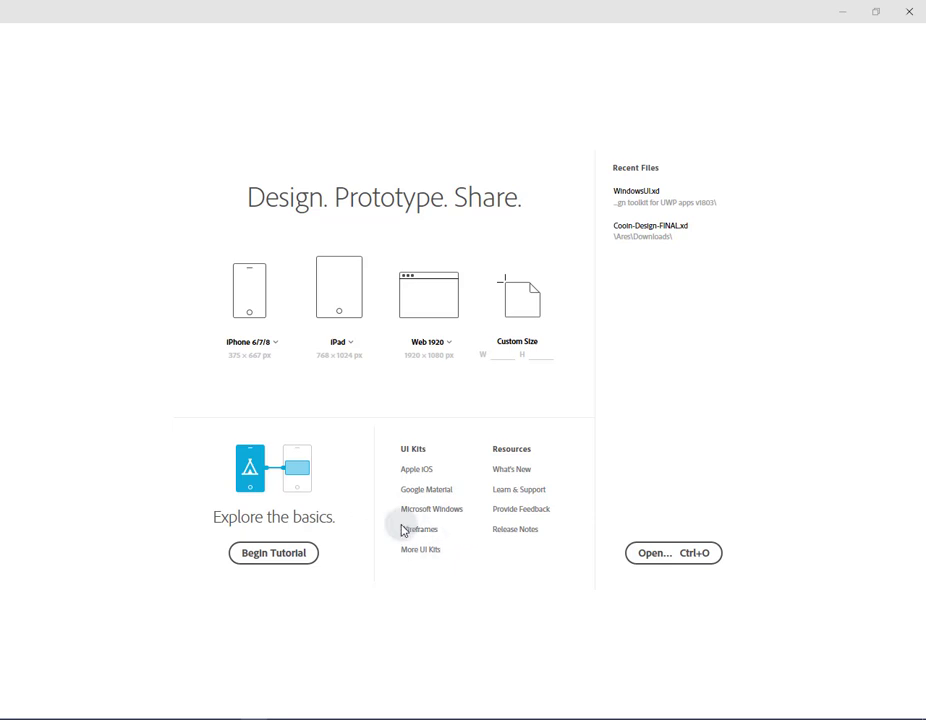
- Create a new document with an iPhone 6/7/8 artboard of 375 × 667 px
left_click(667, 556)
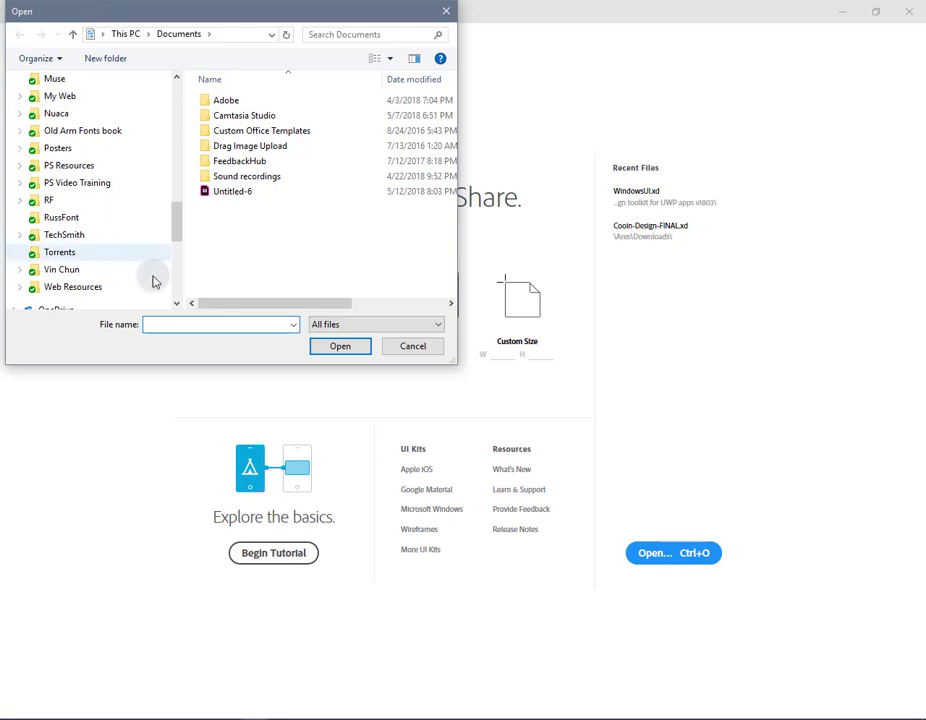
double_click(230, 191)
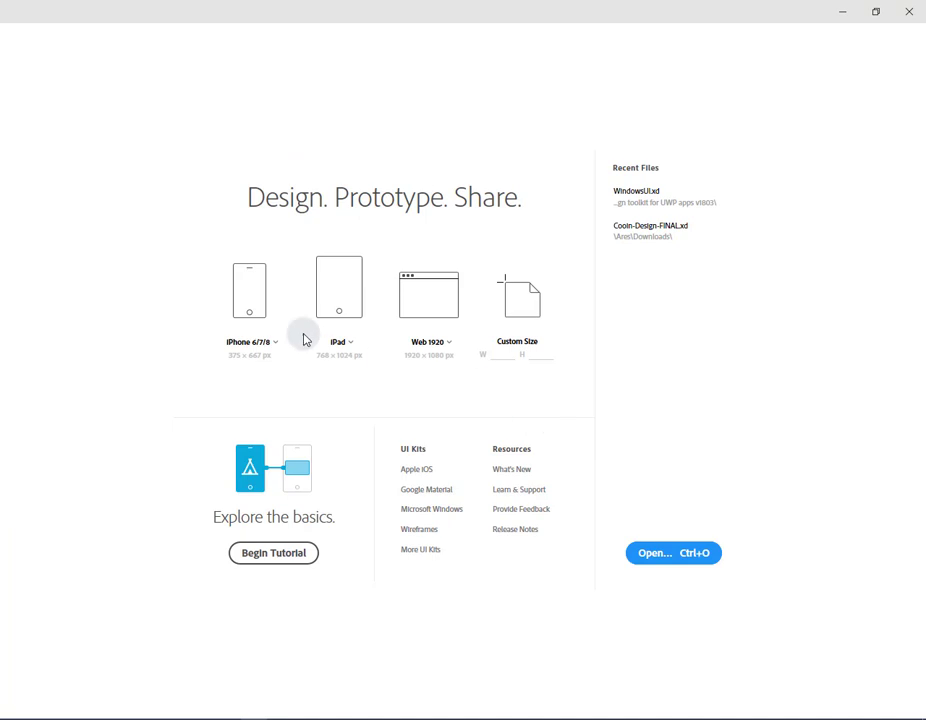
left_click(248, 300)
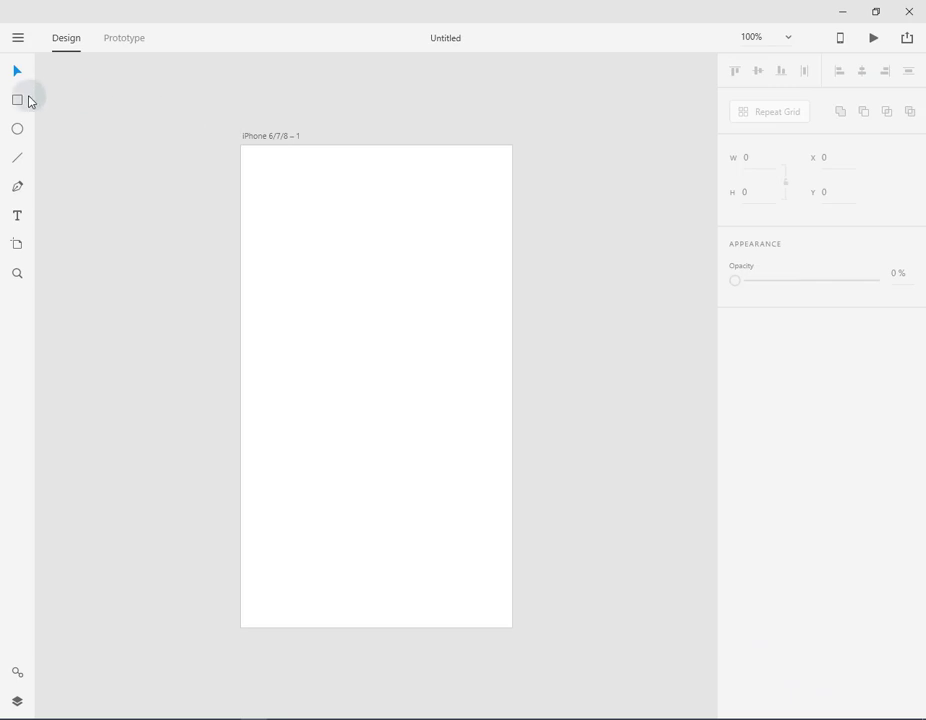
- Draw a rectangle about 154 × 192 px in the upper part of the iPhone artboard
left_click(97, 110)
left_click(617, 133)
left_click(267, 140)
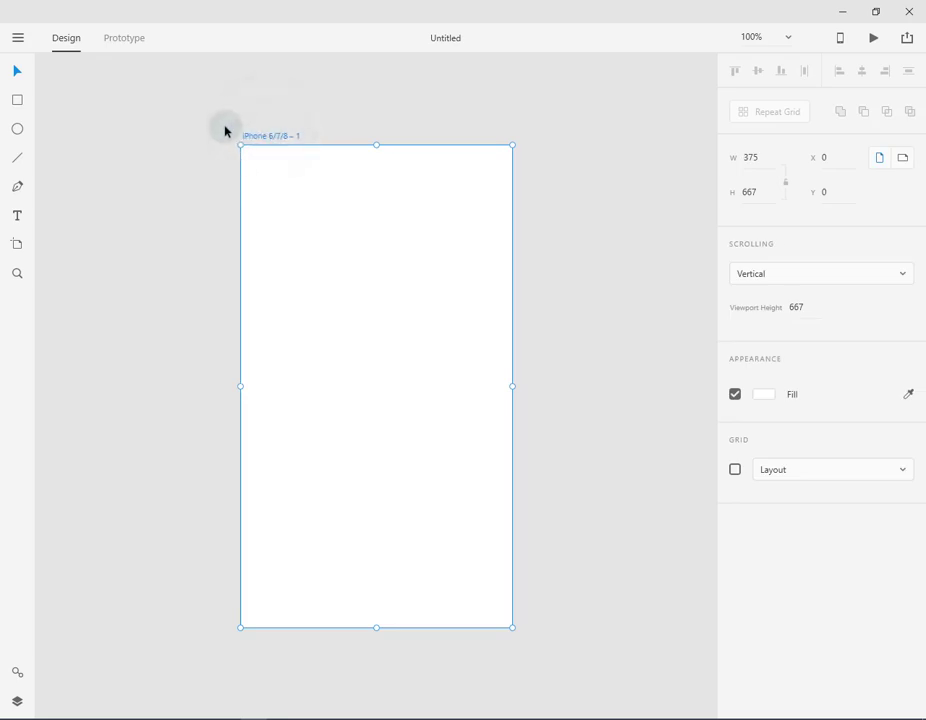
left_click(16, 103)
mouse_move(314, 218)
left_mouse_down()
mouse_move(374, 223)
mouse_move(418, 270)
mouse_move(425, 355)
left_mouse_up()
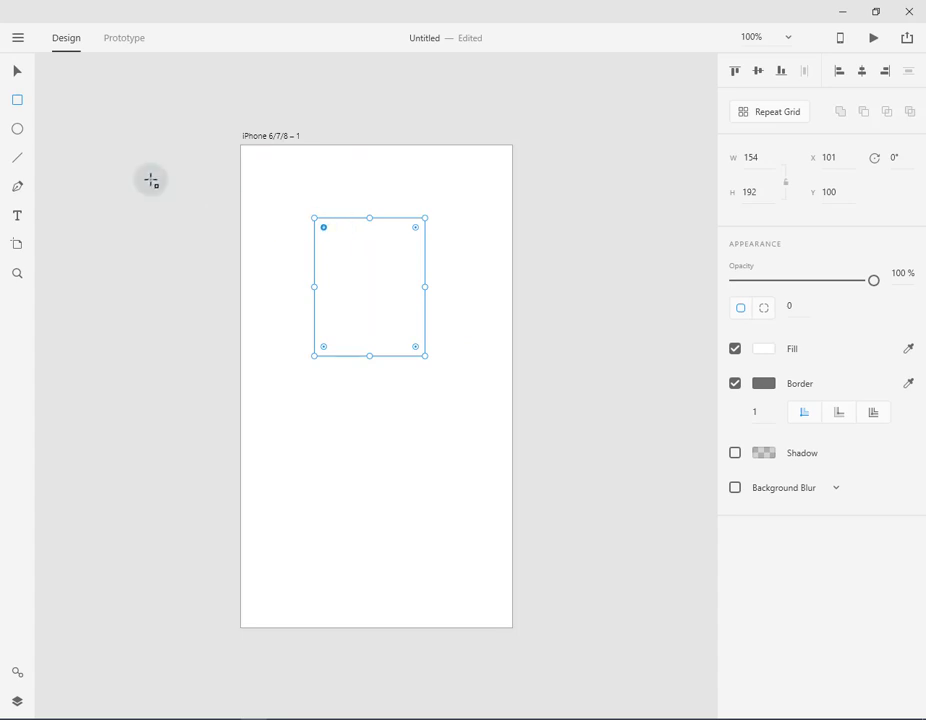
- Look over the file and export commands, then view Prototype mode and return to Design mode
left_click(18, 40)
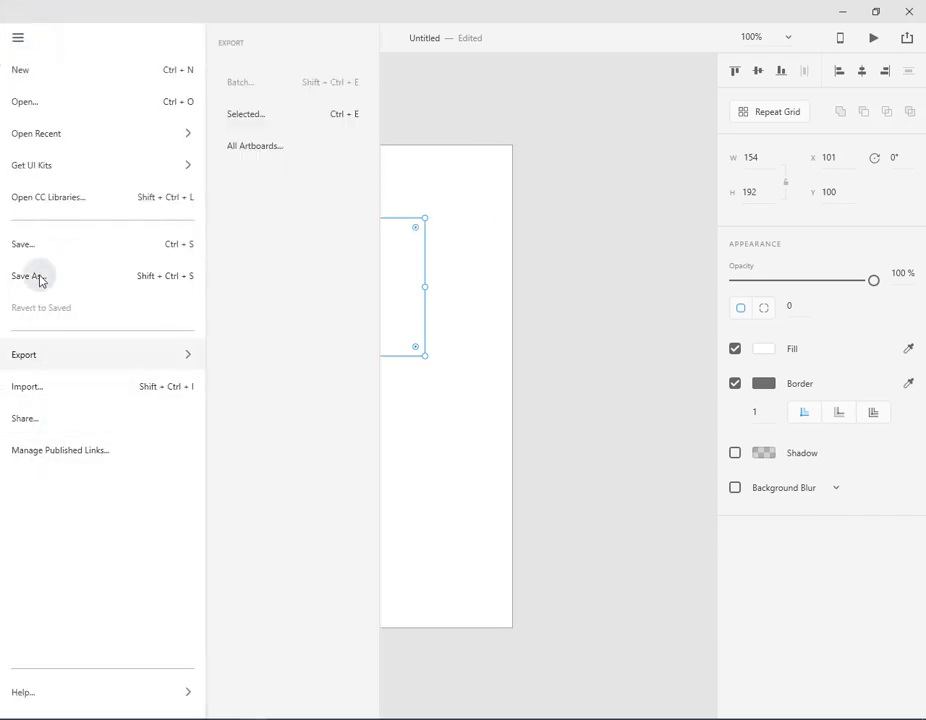
left_click(467, 14)
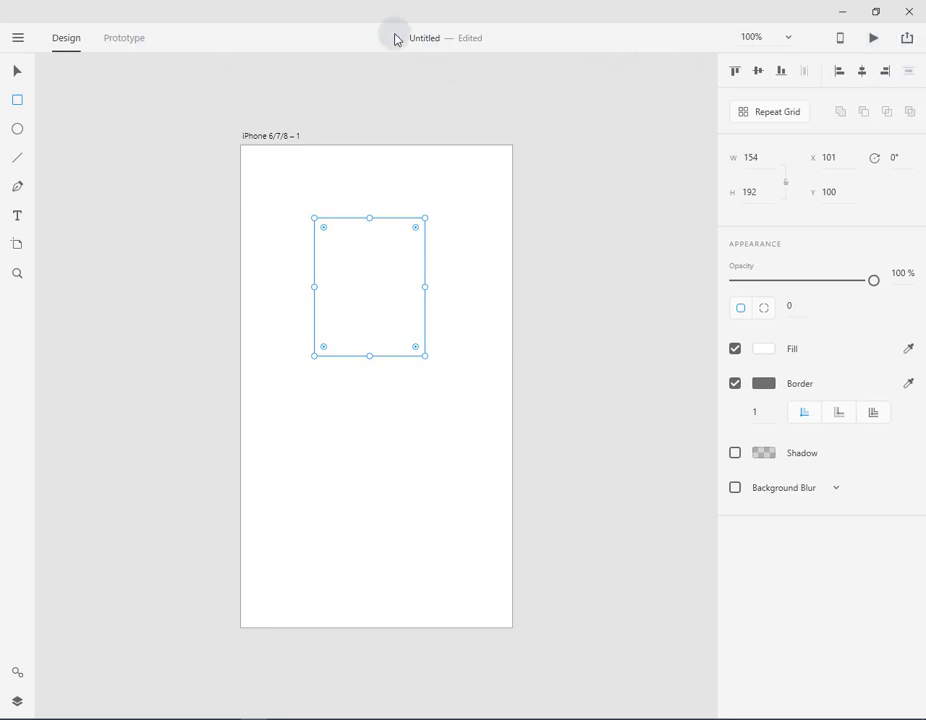
left_click(124, 40)
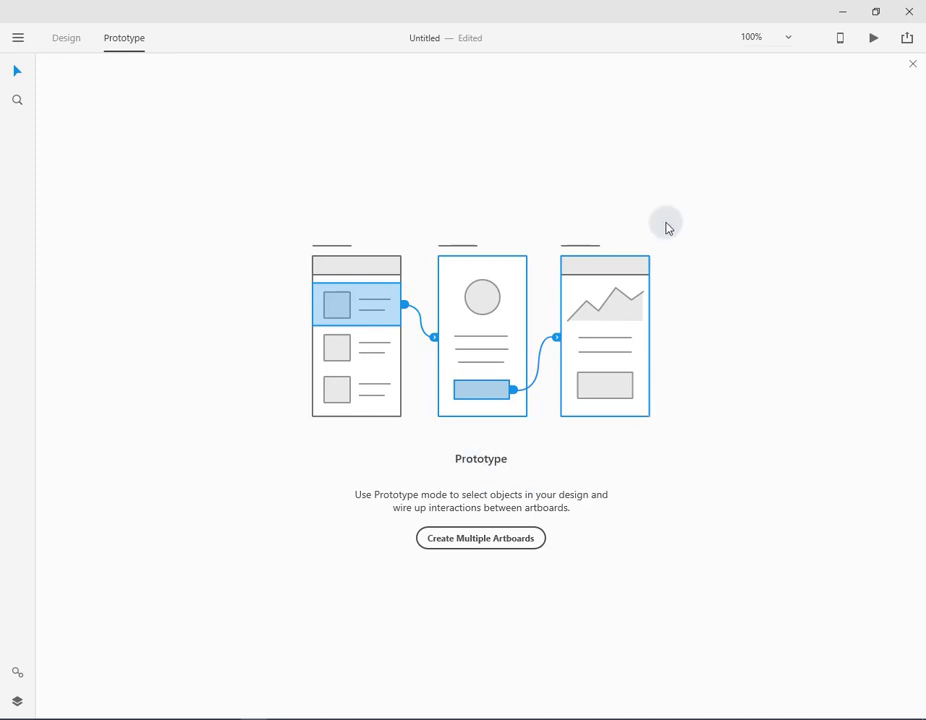
left_click(62, 40)
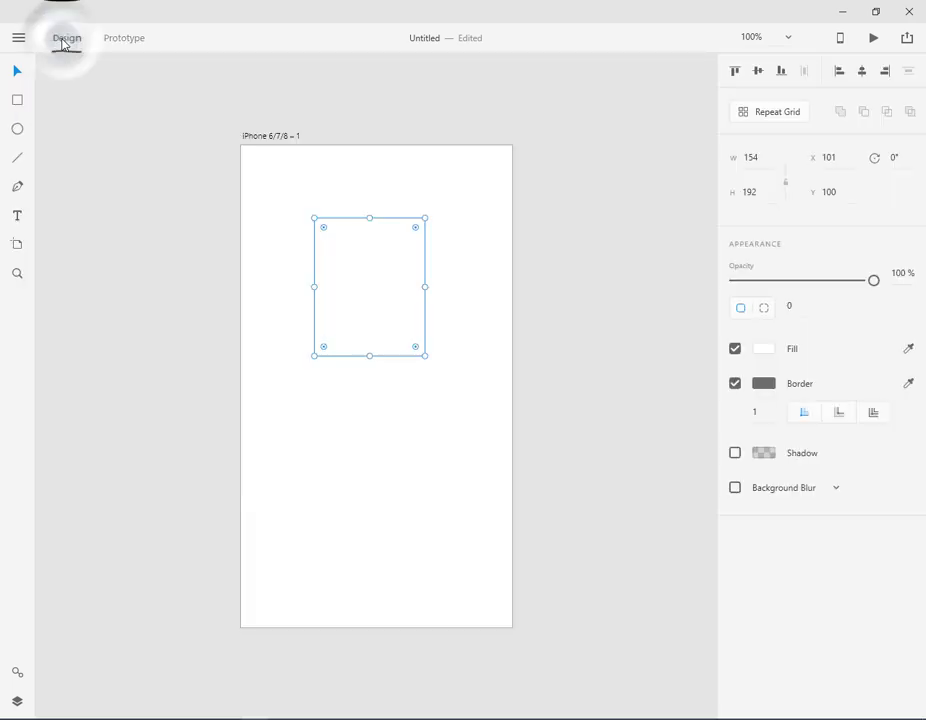
- View the mobile preview instructions, then preview the artboard on the desktop and close the preview
left_click(843, 40)
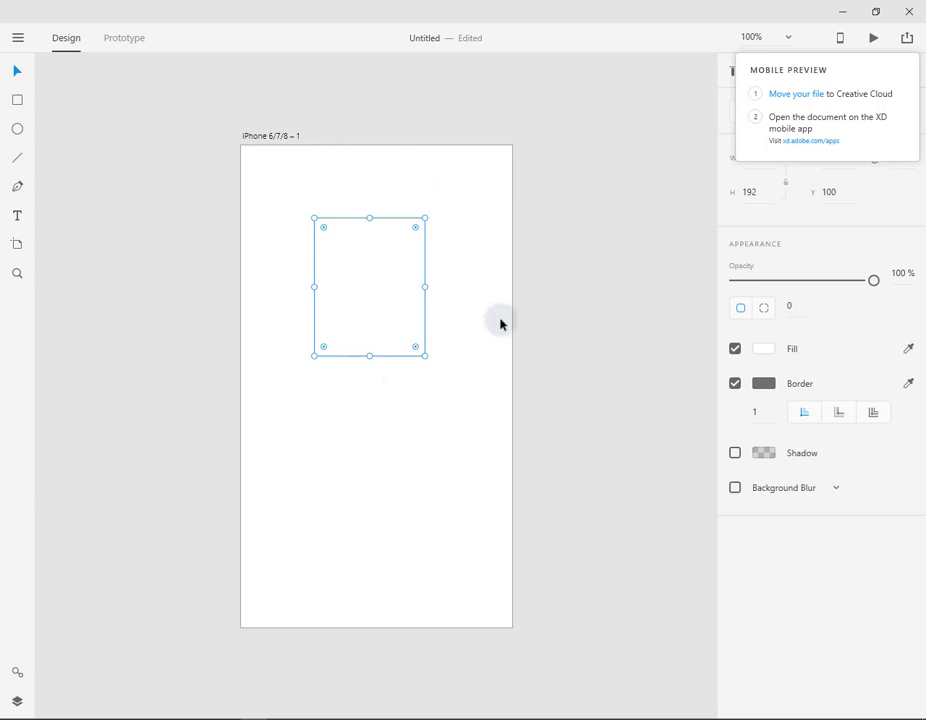
left_click(874, 39)
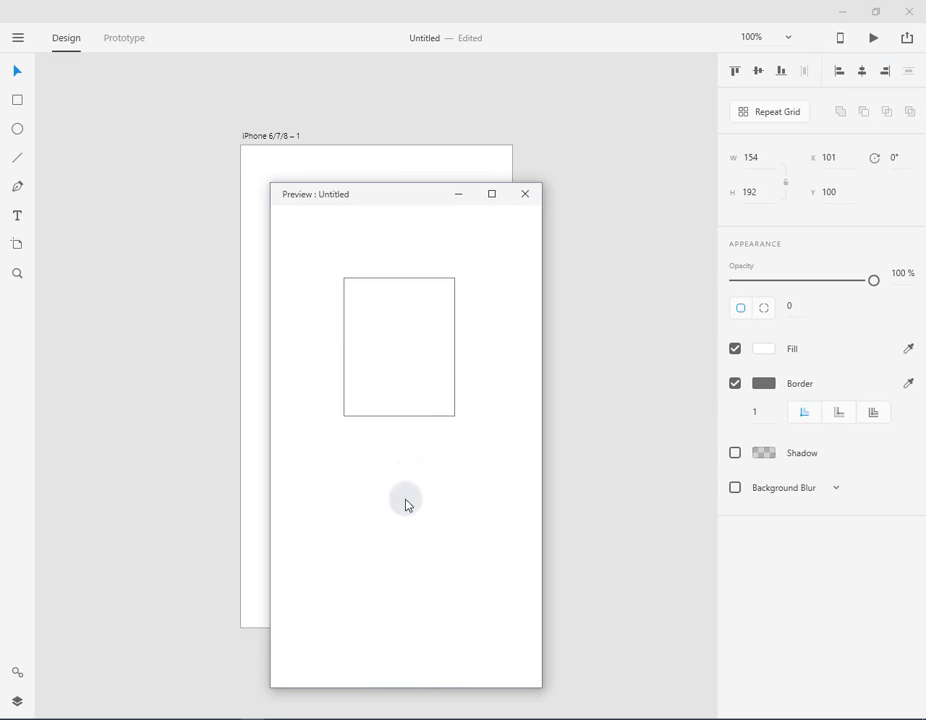
left_click(527, 198)
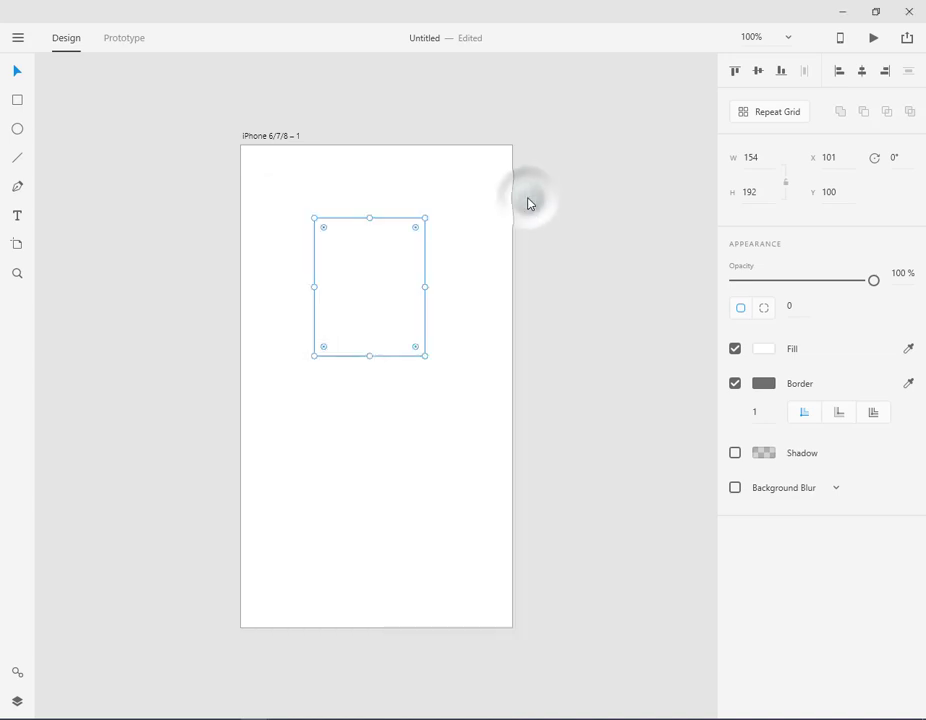
- Review the sharing options, open the published links management page in the browser, and close it
left_click(908, 39)
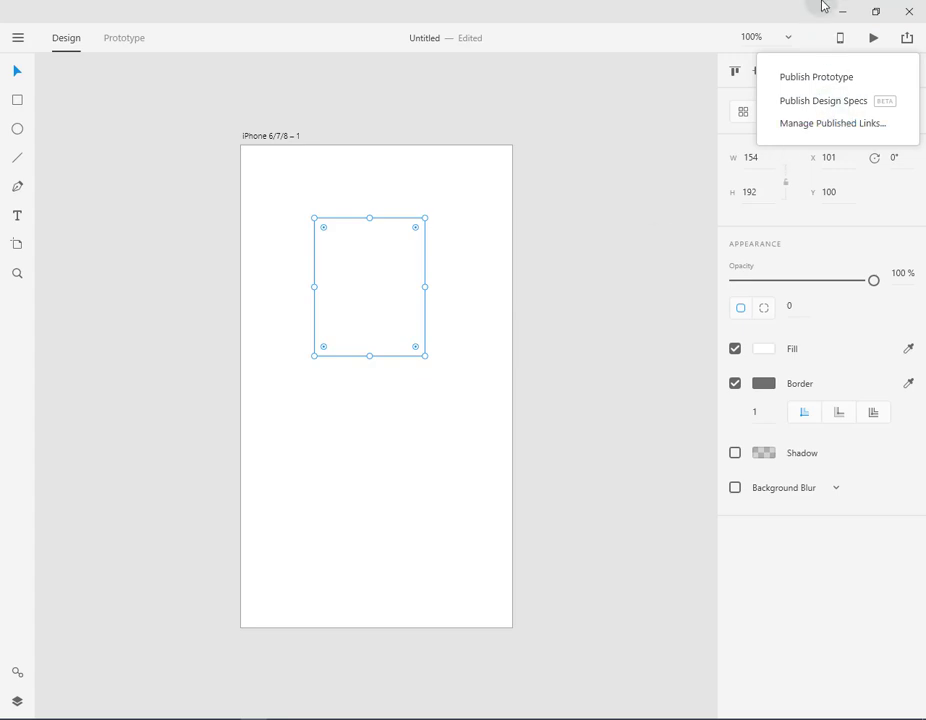
left_click(869, 128)
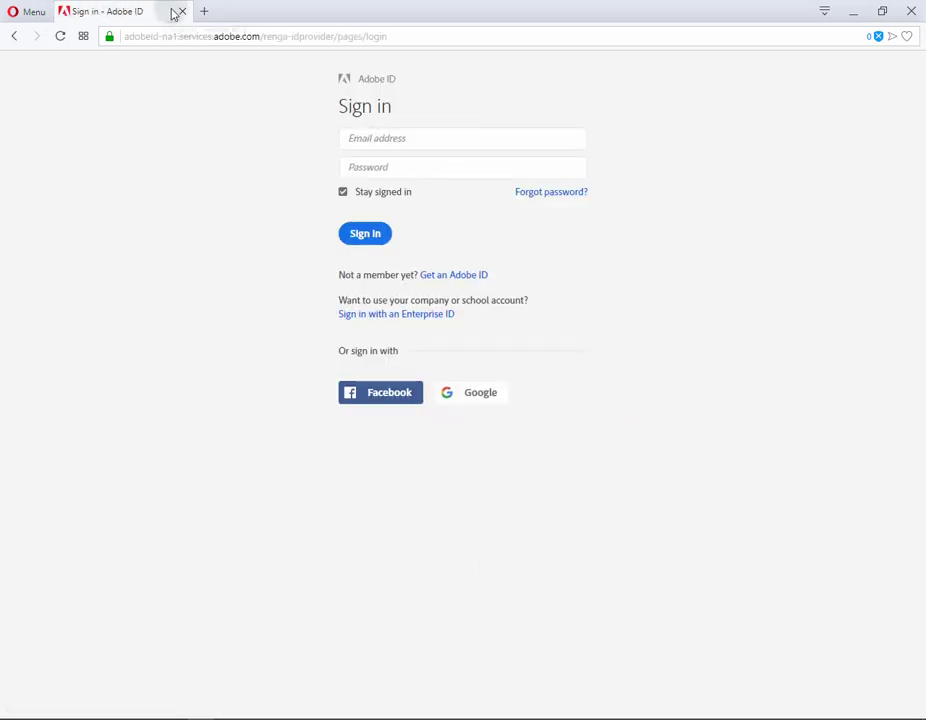
left_click(183, 12)
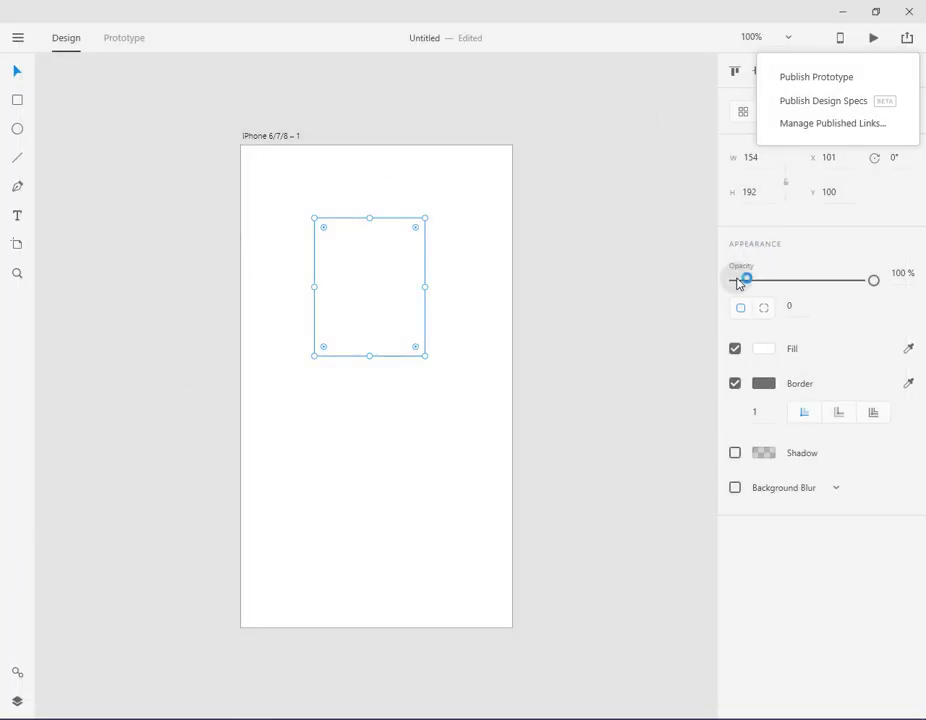
left_click(765, 217)
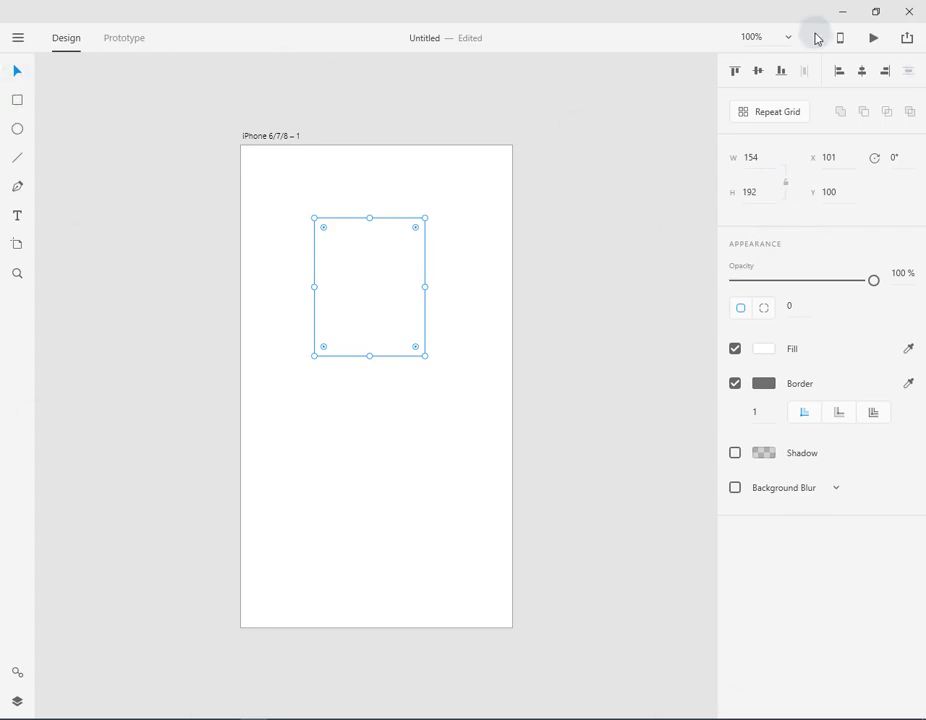
- Go to the Microsoft Windows UI kit page and download the Adobe XD toolkit (v1803, March 2018)
left_click(272, 137)
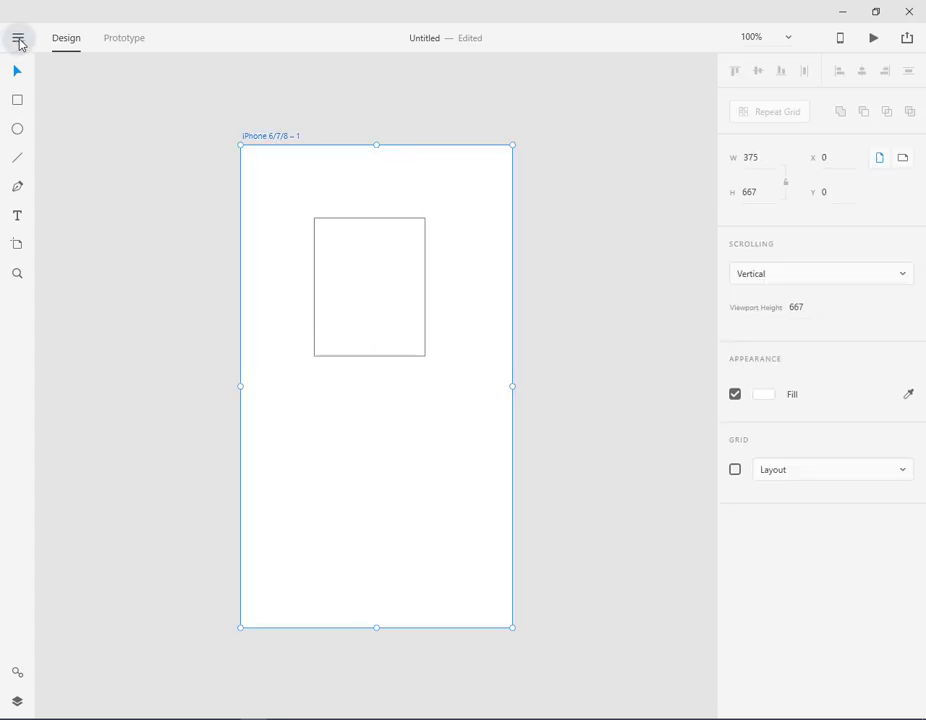
left_click(18, 40)
mouse_move(31, 170)
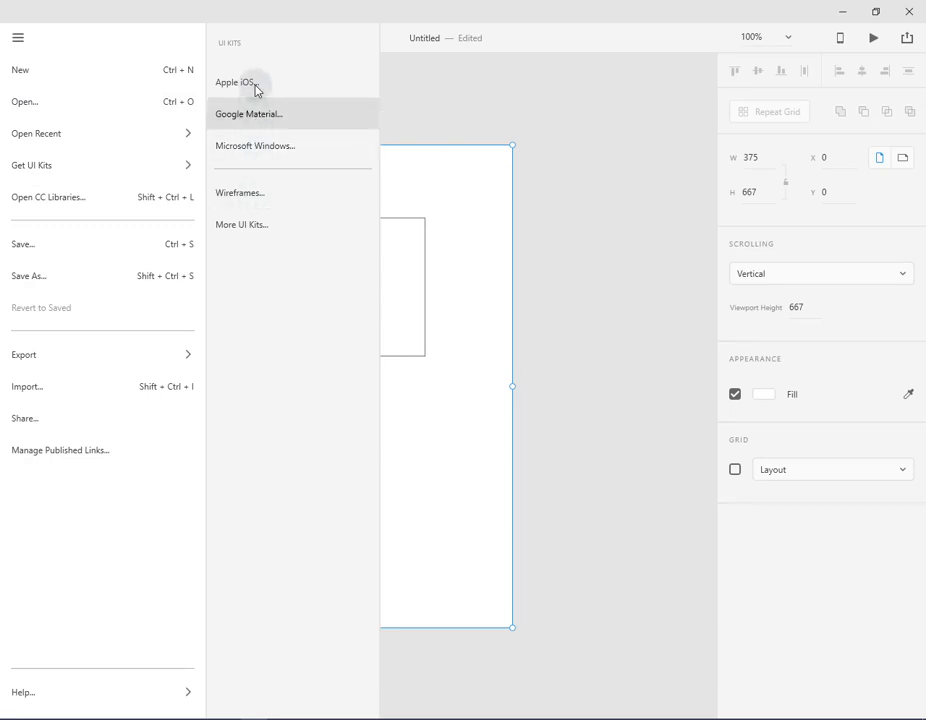
left_click(258, 146)
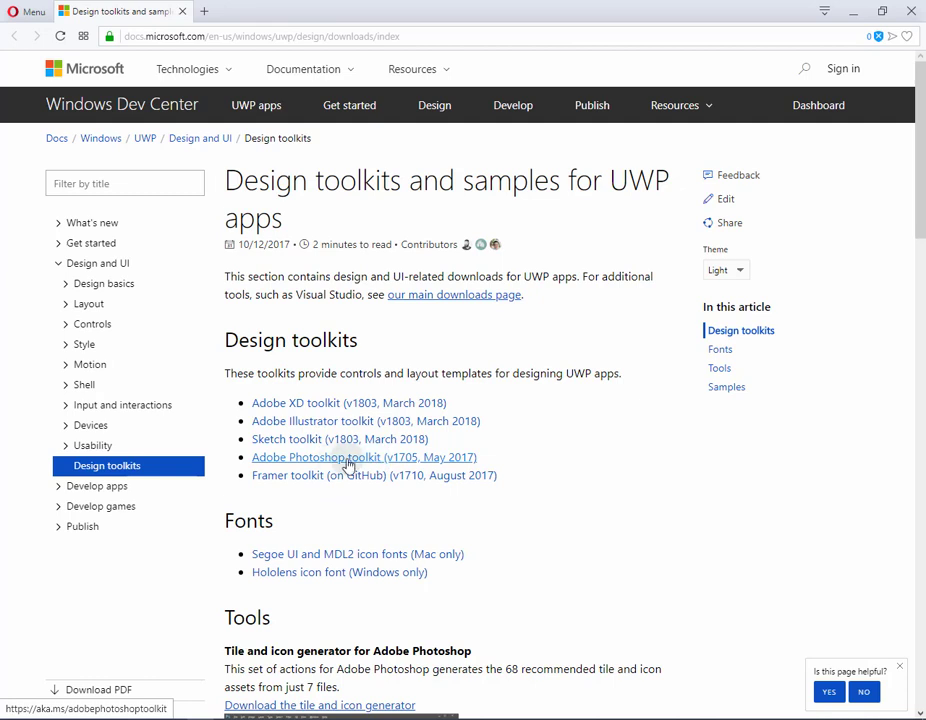
left_click(332, 405)
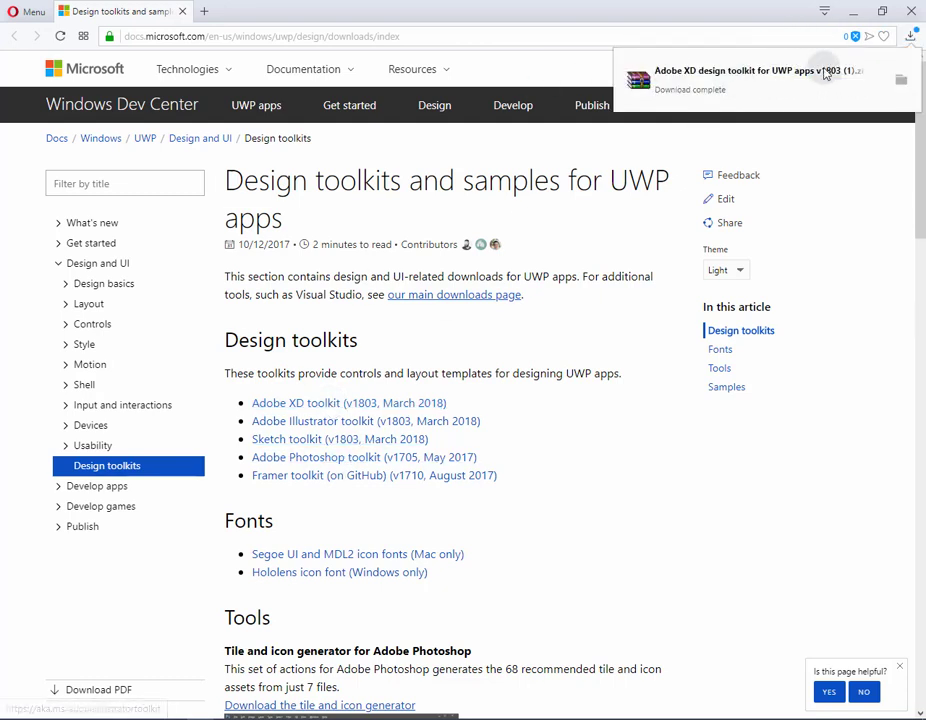
- Open the WindowsUI file from the downloaded Adobe XD design toolkit and maximize its document window
left_click(769, 78)
double_click(459, 562)
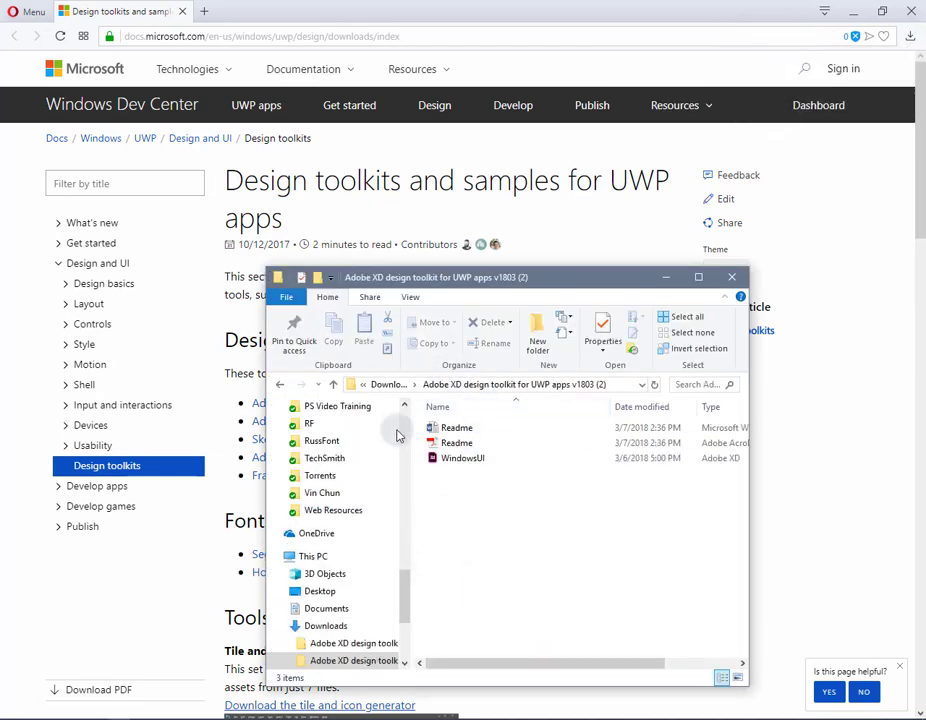
left_click(447, 460)
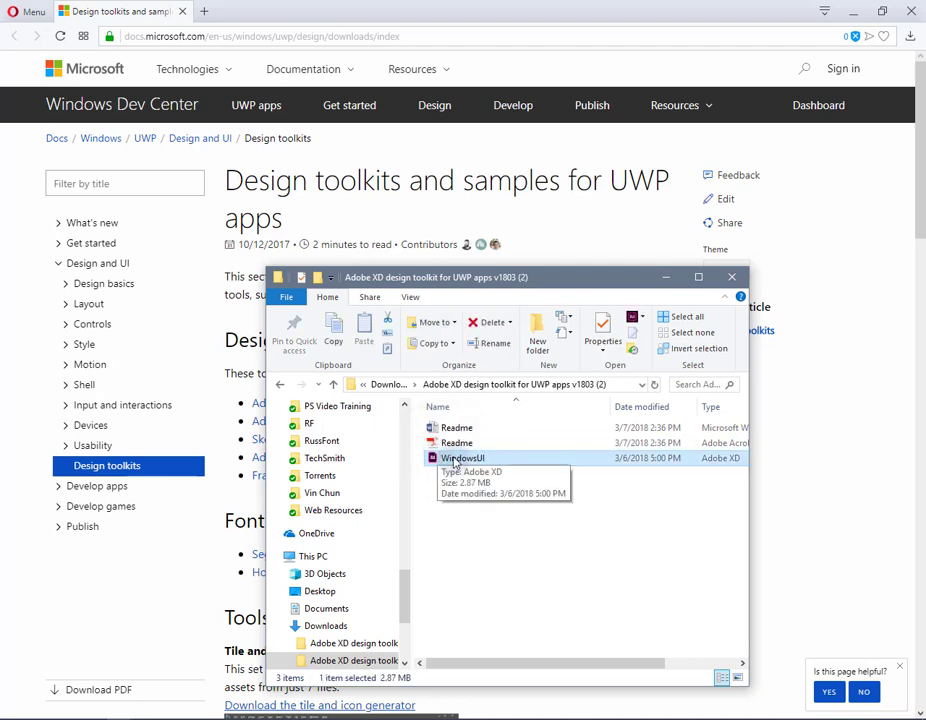
double_click(455, 460)
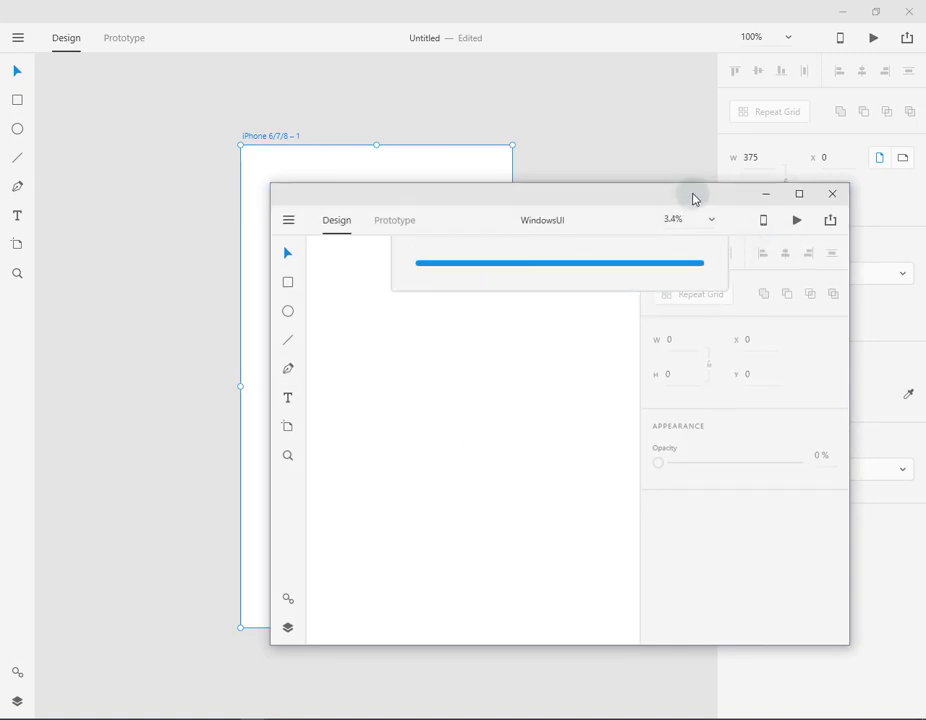
left_click_drag(691, 197, 504, 184)
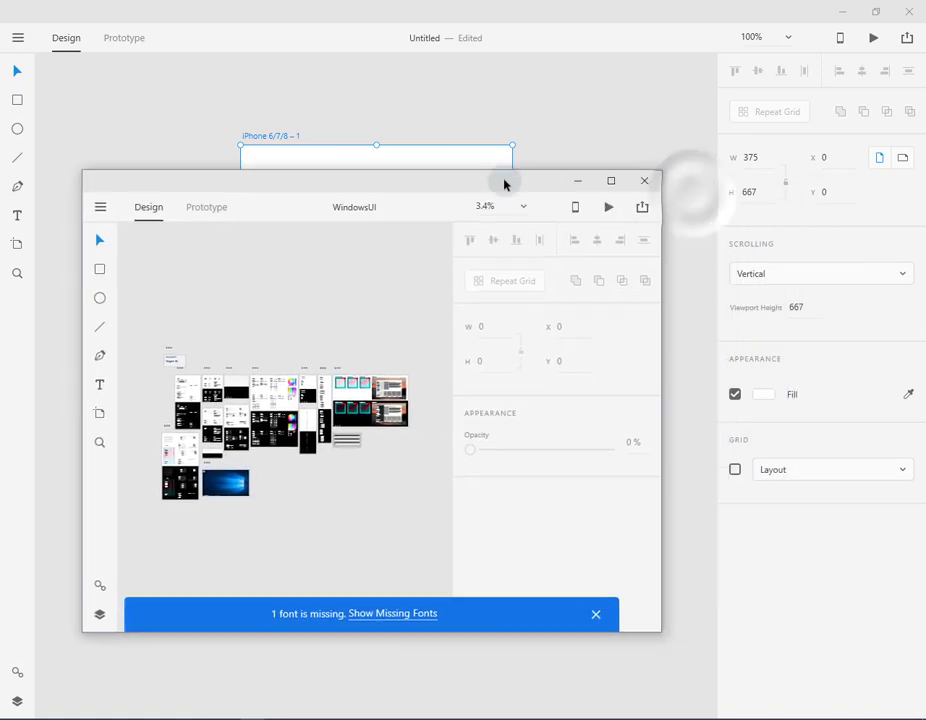
left_click(611, 183)
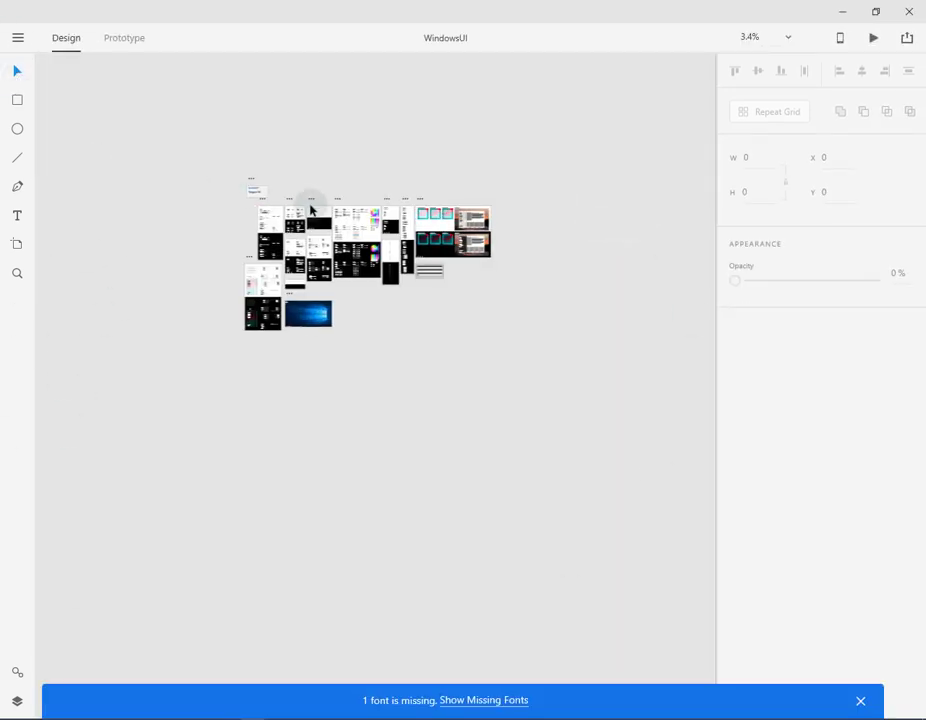
- Examine the WindowsUI artboards up close, including the type, lists, pickers, media player, overlays, toggles and actions components
left_click_drag(190, 151, 535, 405)
key("ctrl+3")
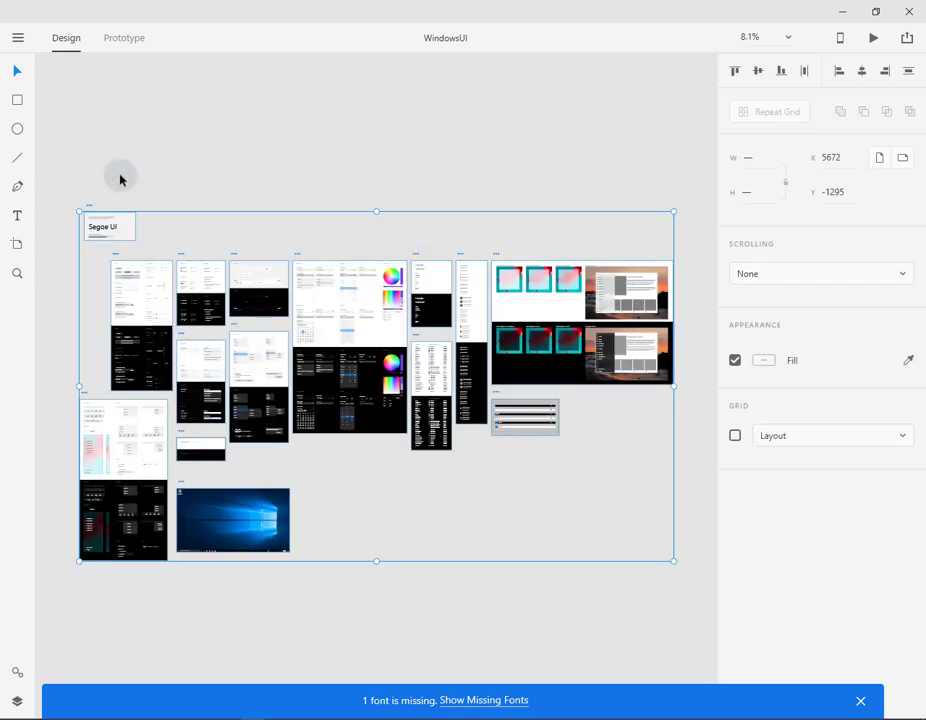
left_click(17, 273)
left_click_drag(384, 360, 506, 499)
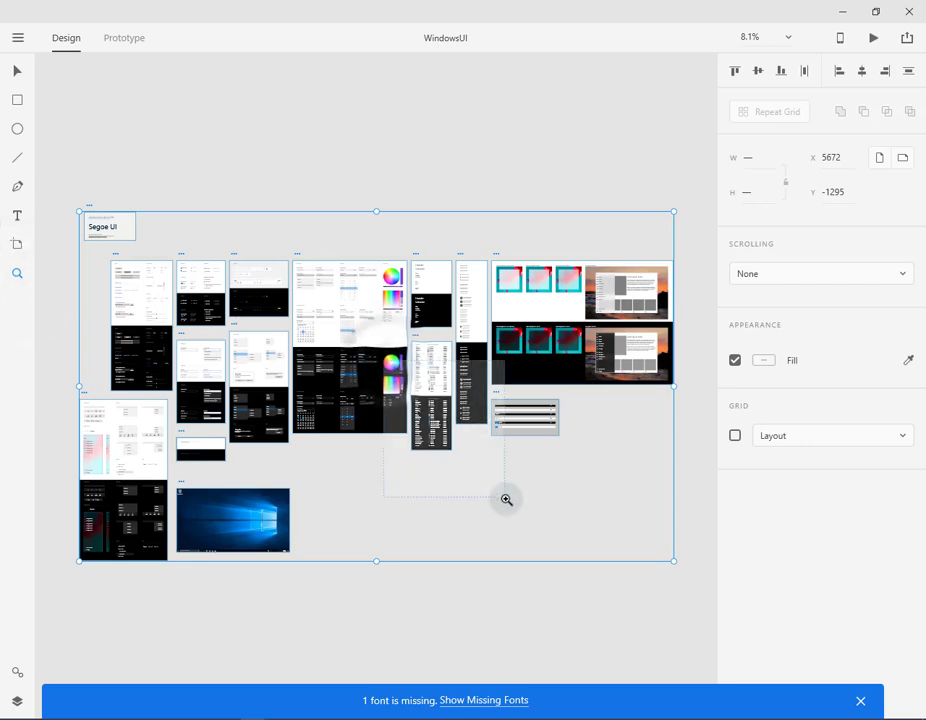
scroll(364, 366, "up", 10)
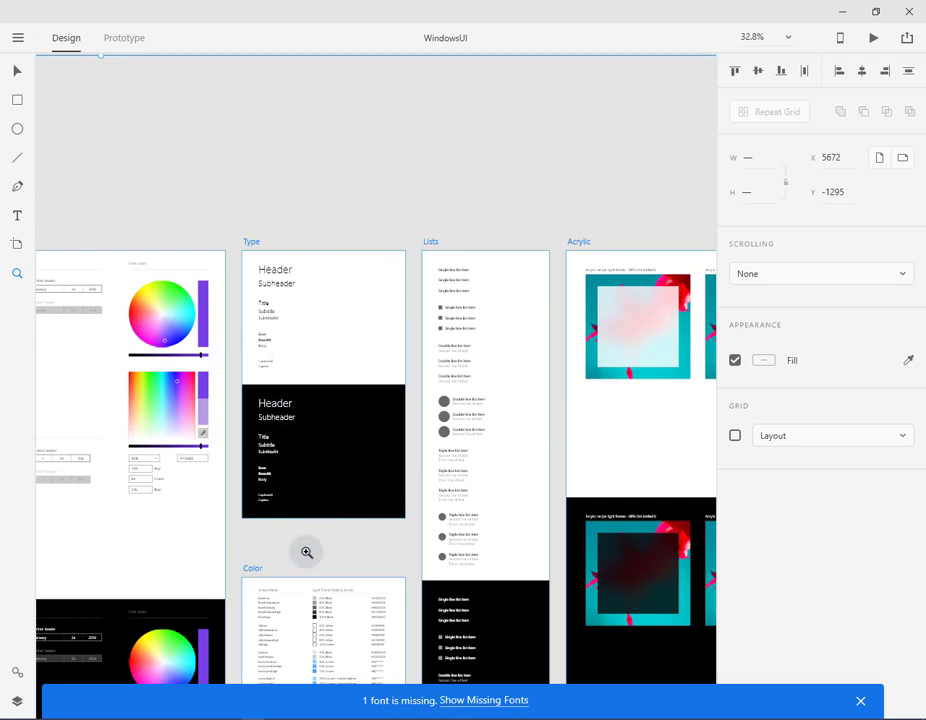
mouse_move(319, 350)
left_mouse_down()
mouse_move(463, 322)
mouse_move(322, 393)
mouse_move(397, 384)
mouse_move(341, 433)
mouse_move(504, 393)
left_mouse_up()
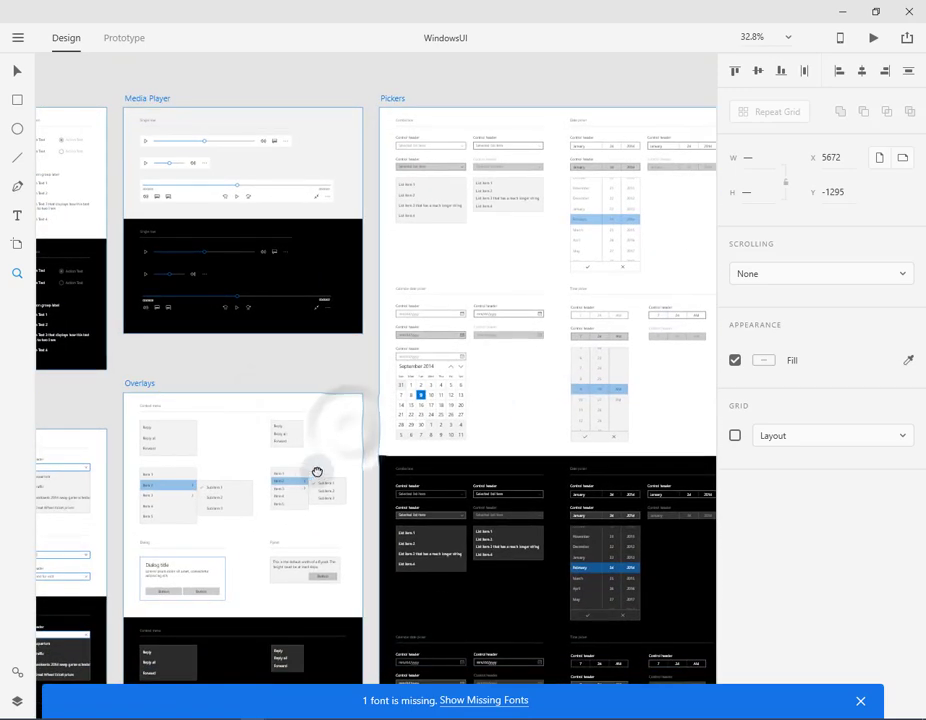
mouse_move(318, 471)
left_mouse_down()
mouse_move(514, 430)
mouse_move(453, 455)
left_mouse_up()
left_click_drag(176, 444, 369, 456)
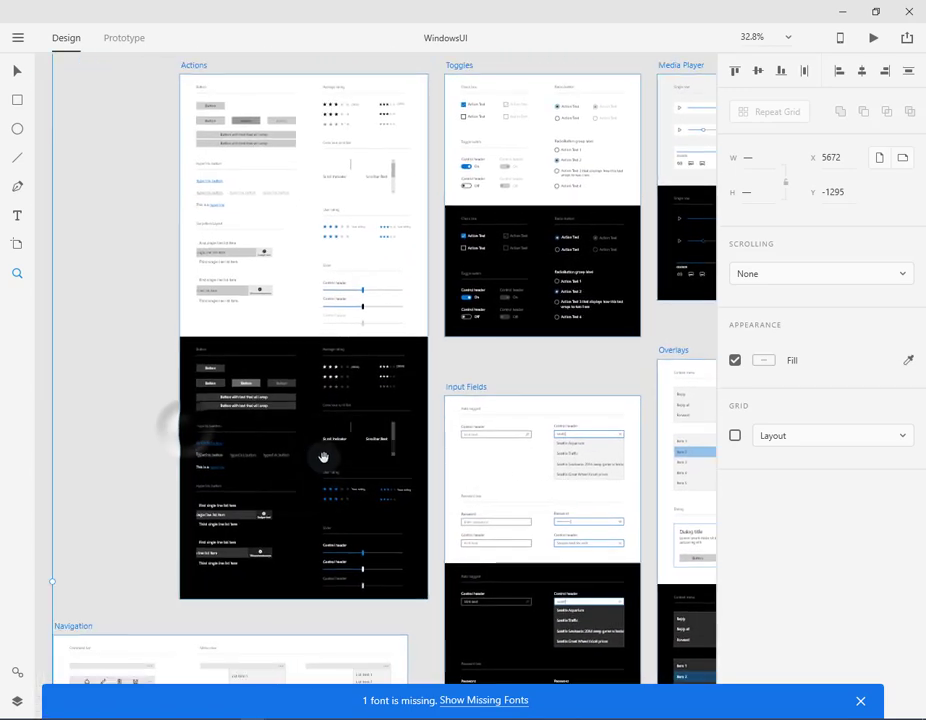
- Open the Wireframes UI kit page on Behance and look through the Wires kit presentation
left_click(16, 41)
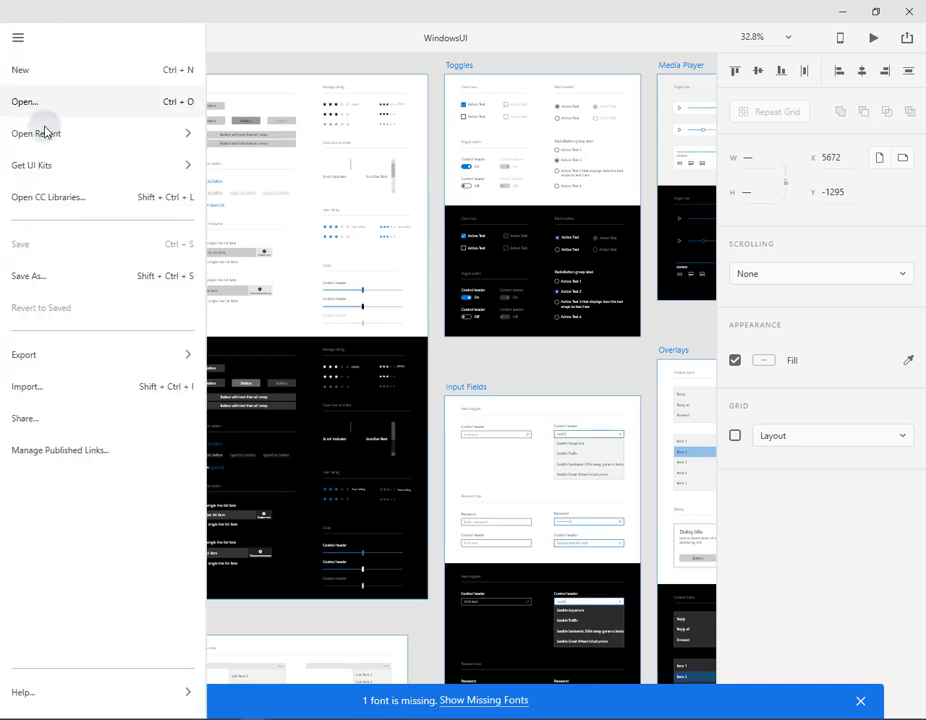
mouse_move(55, 173)
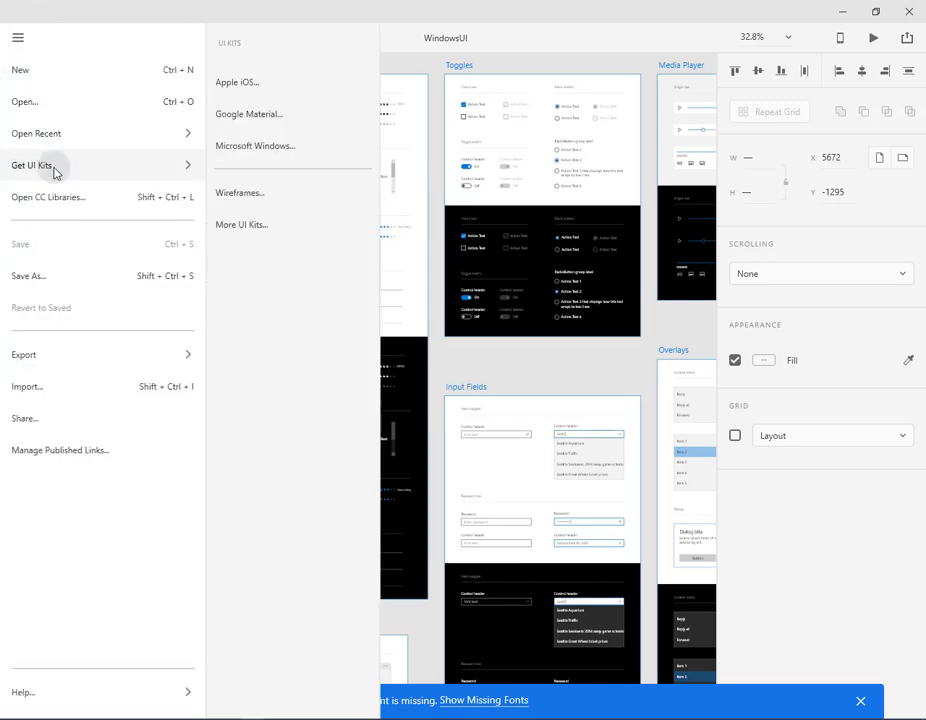
left_click(265, 201)
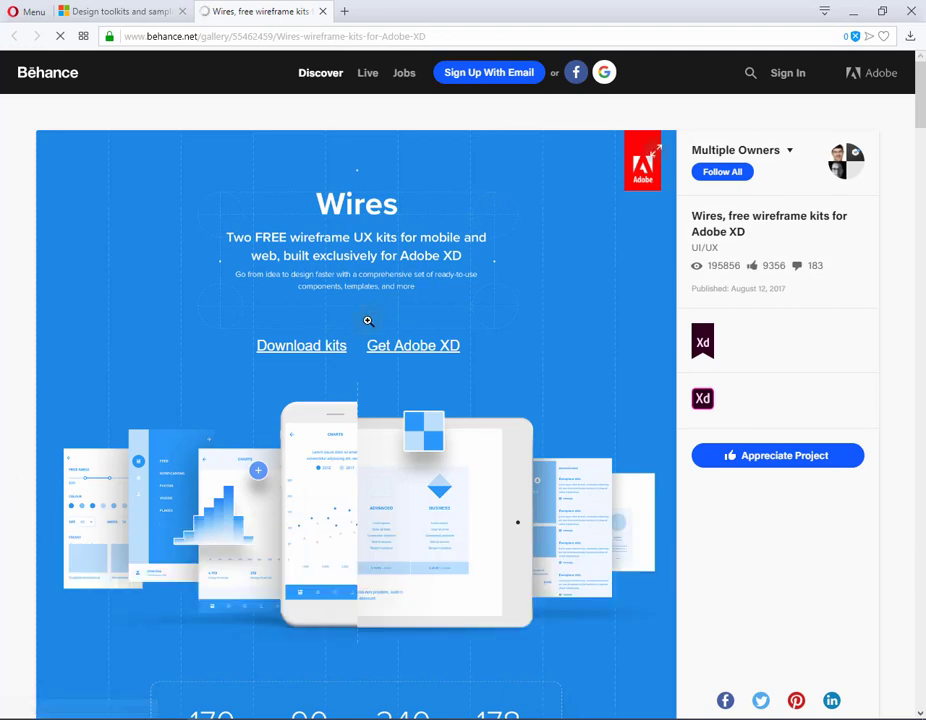
scroll(368, 320, "down", 3)
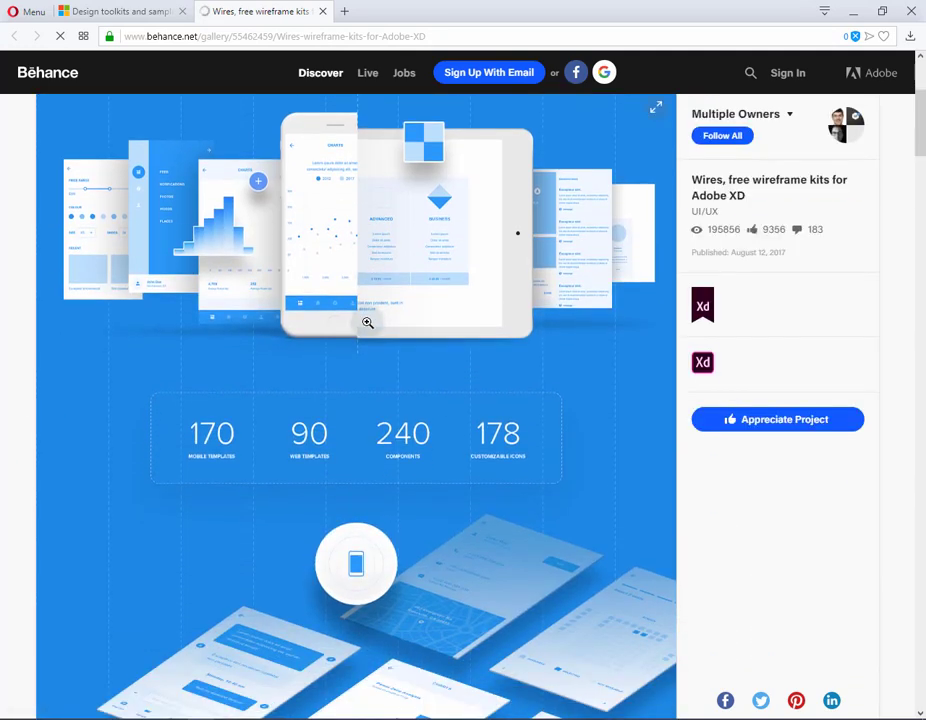
scroll(367, 322, "down", 12)
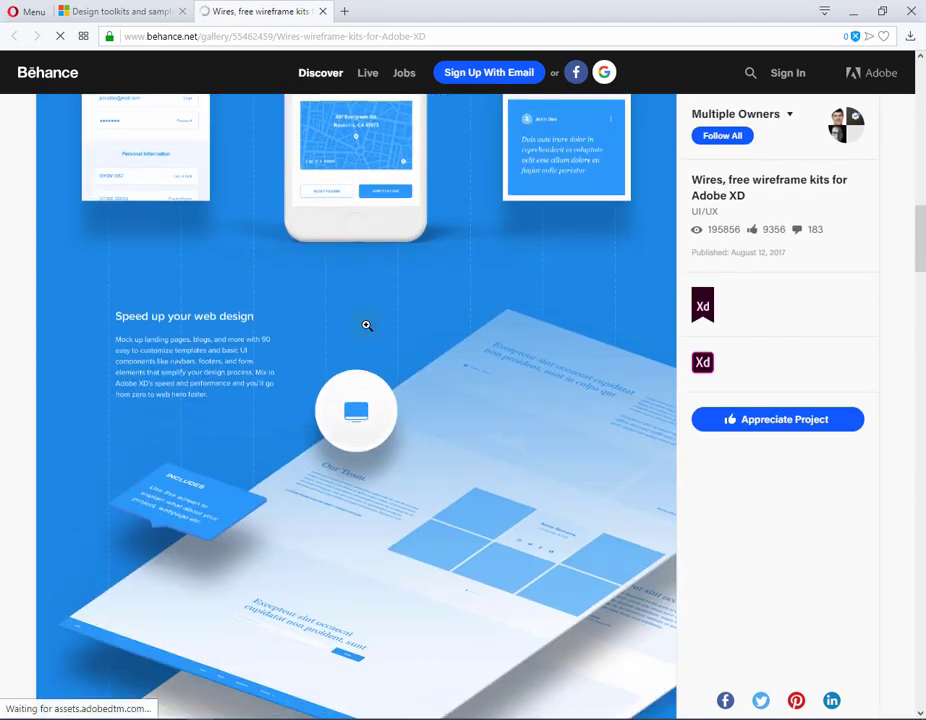
- Look through the rest of the Wires kit presentation and open the Behance profile of its first listed owner
scroll(366, 325, "down", 12)
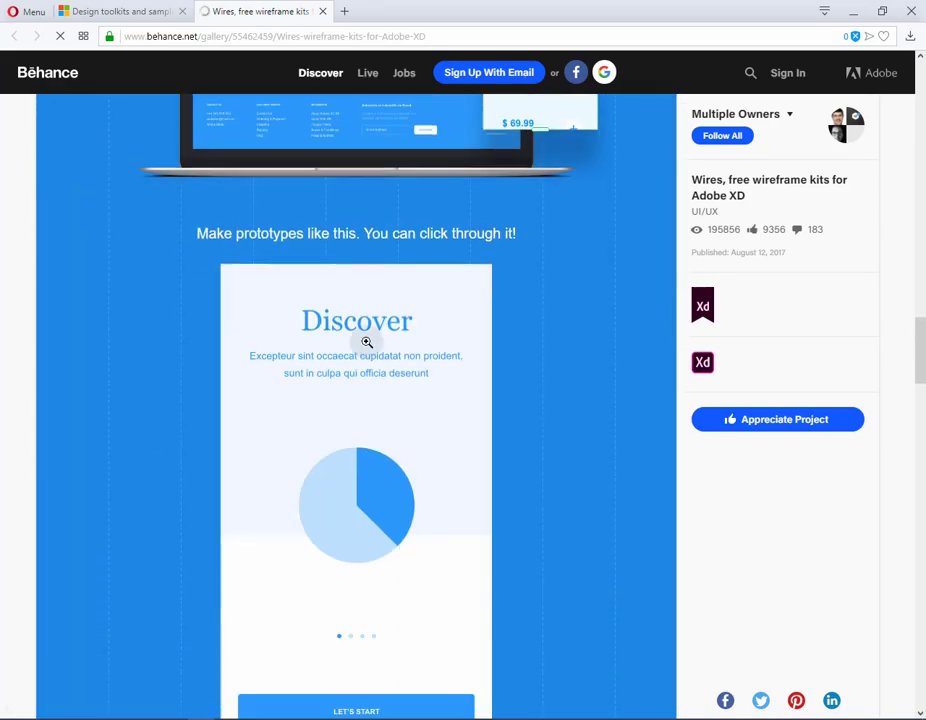
scroll(366, 342, "down", 15)
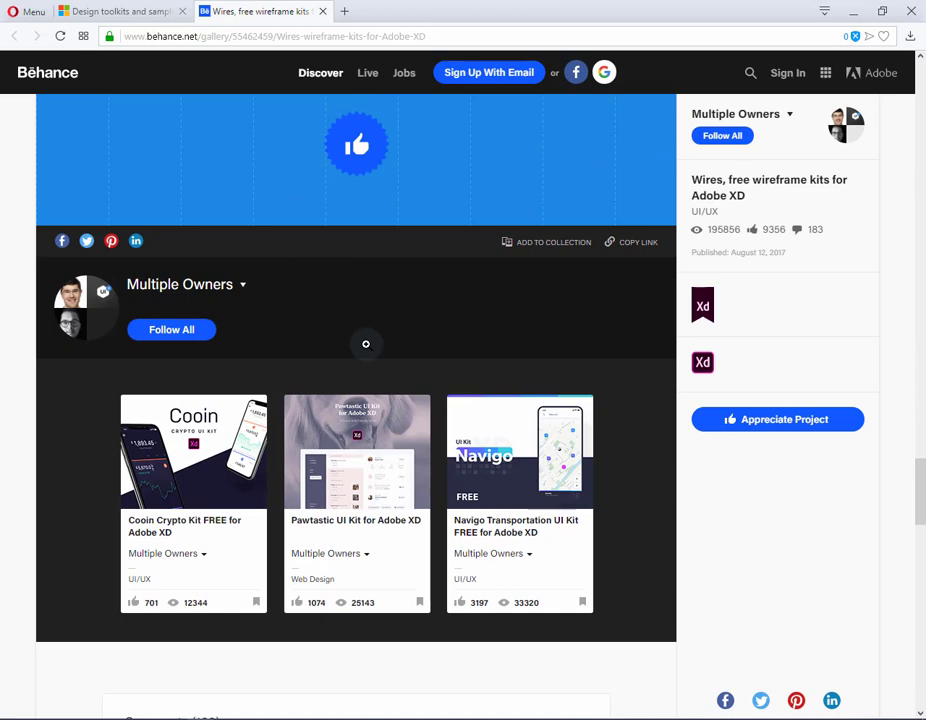
scroll(366, 343, "up", 6)
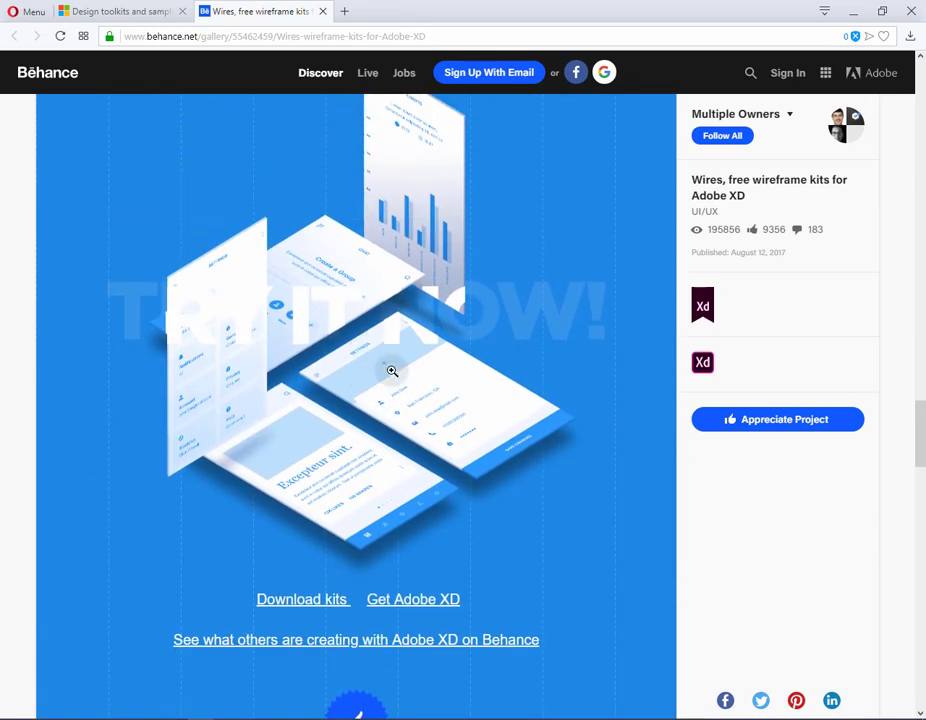
left_click(391, 372)
mouse_move(815, 685)
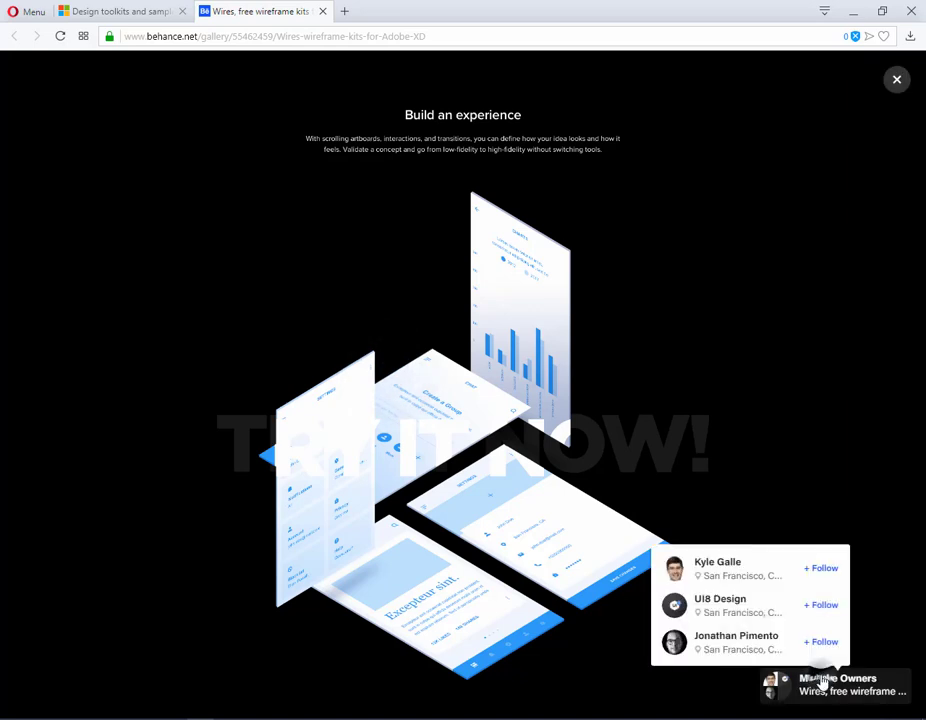
left_click(745, 566)
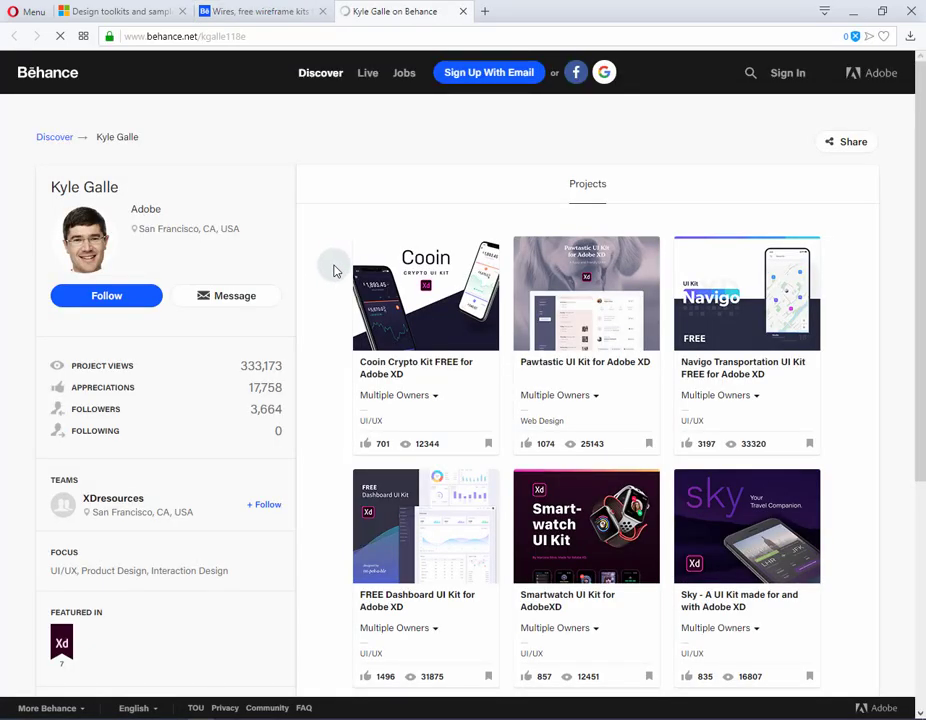
- Open the Cooin Crypto Kit FREE for Adobe XD project, look through its presentation and download the kit
left_click(428, 309)
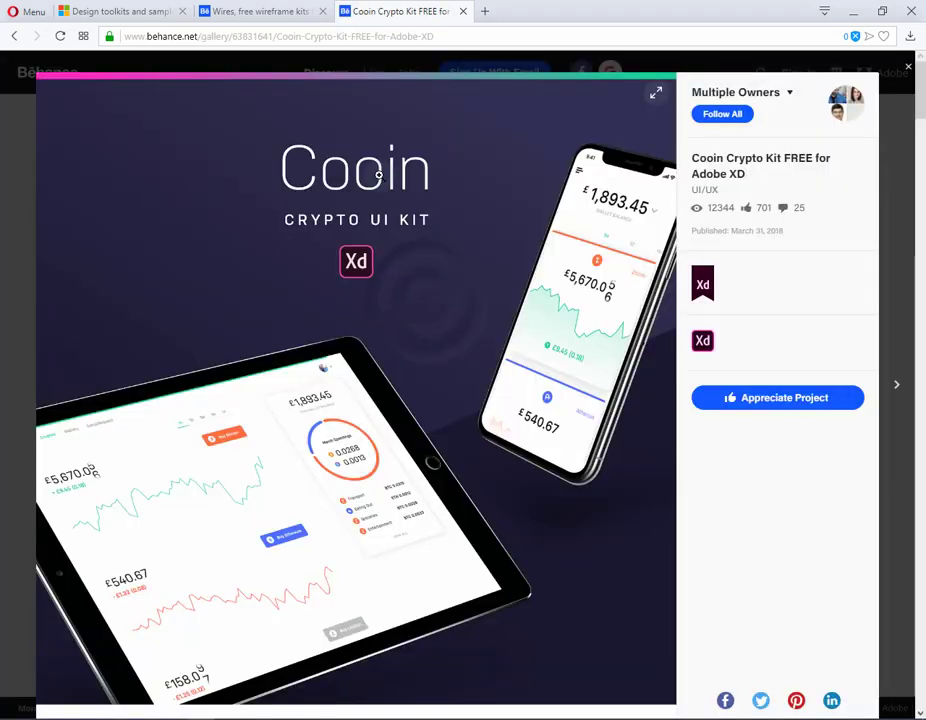
scroll(332, 366, "down", 5)
scroll(334, 368, "down", 8)
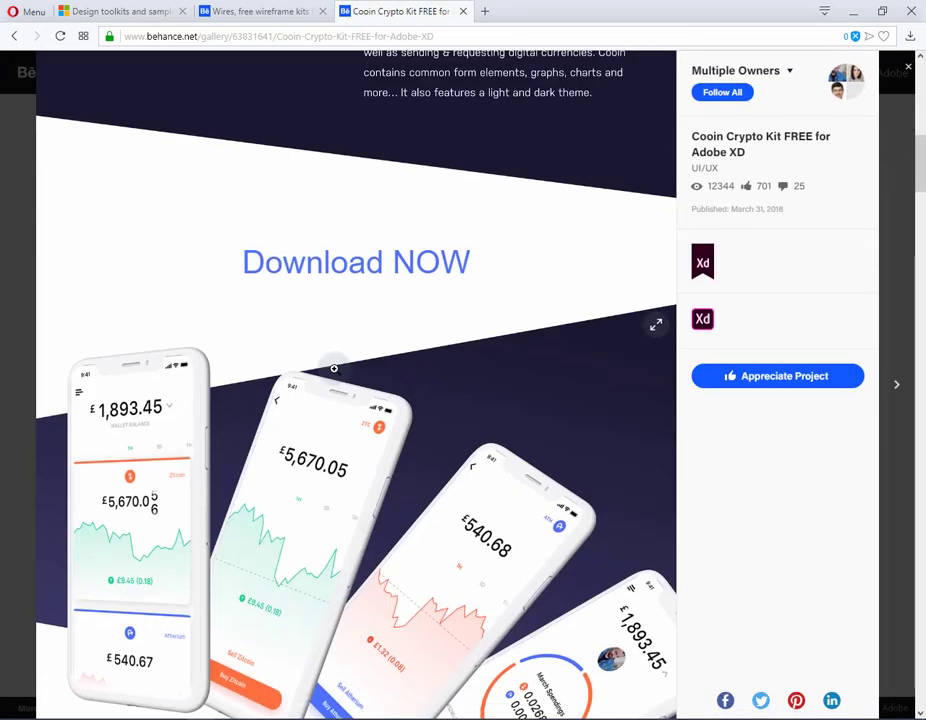
scroll(345, 387, "down", 15)
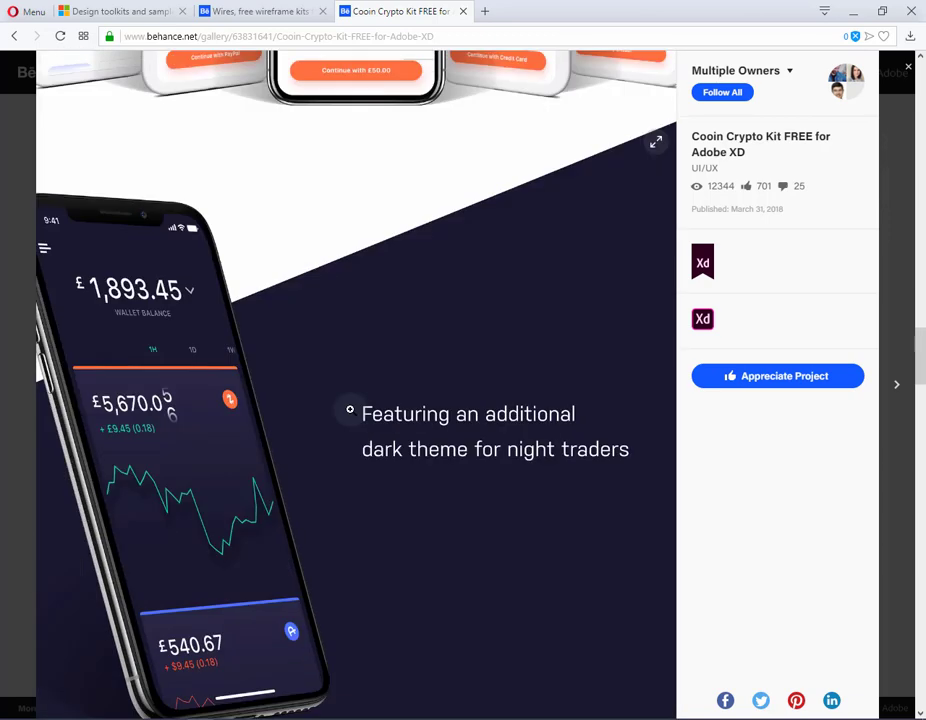
left_click(433, 350)
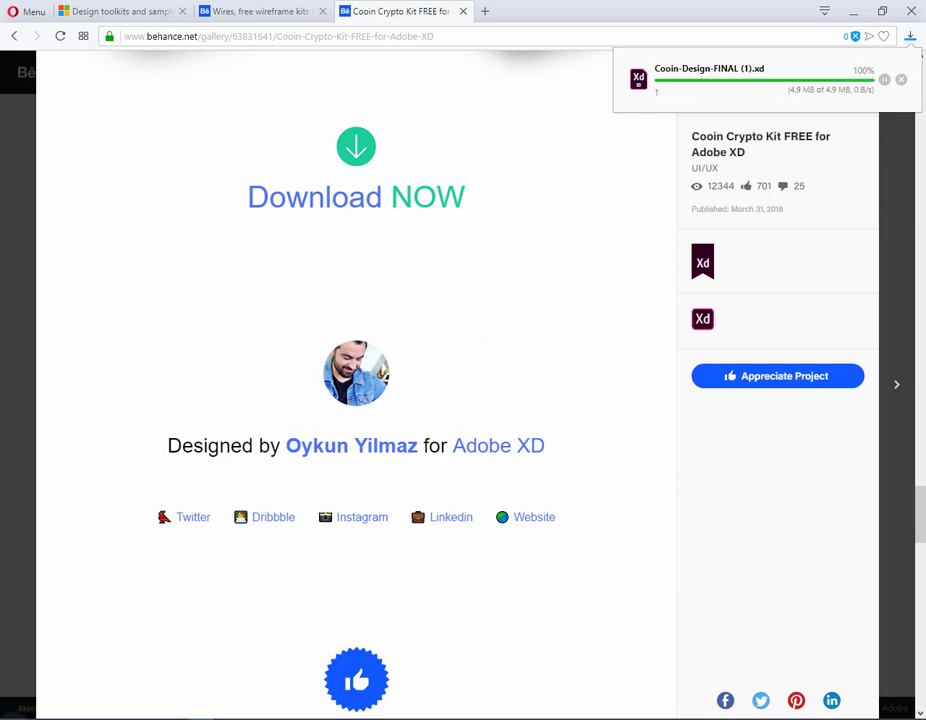
- Open the Cooin-Design-FINAL file in Adobe XD and maximize its document window
left_click(884, 79)
double_click(730, 462)
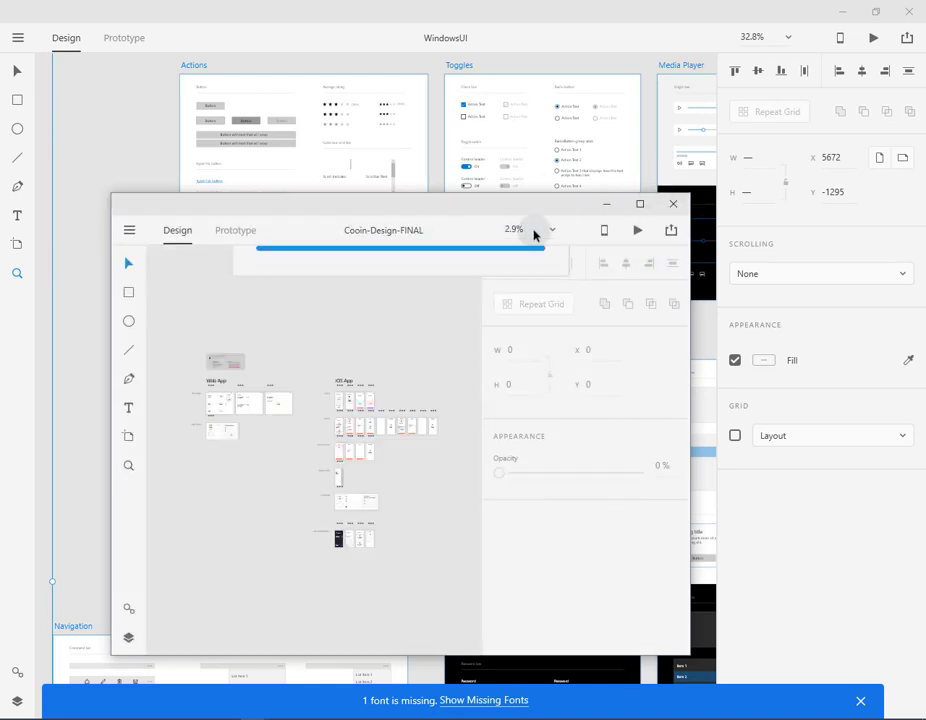
left_click(641, 205)
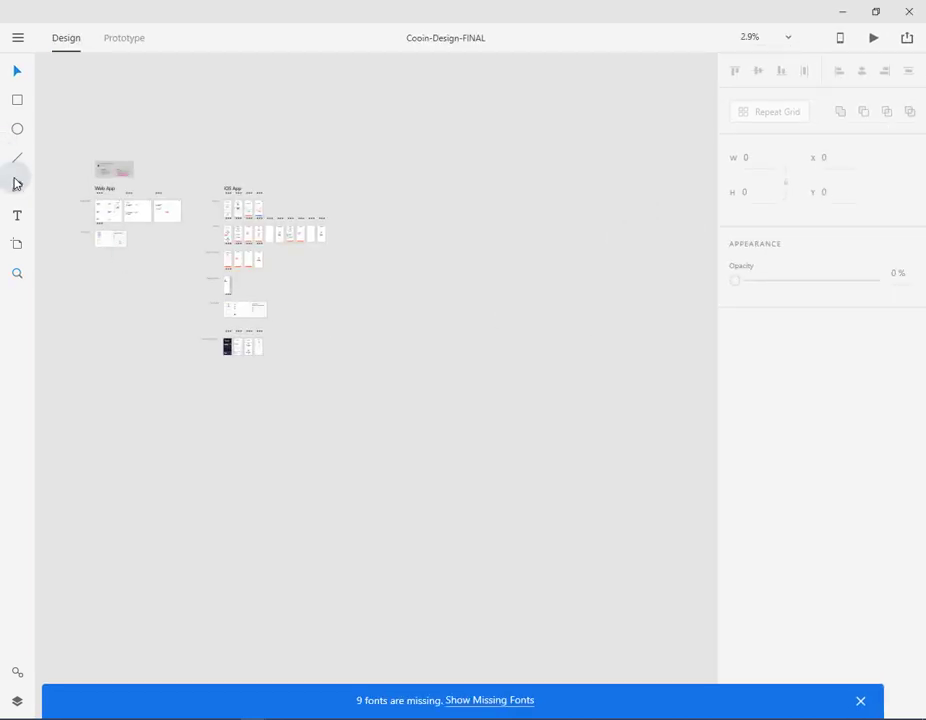
- Select the Zitcoin chart card on the iOS App's Cryptos artboard and zoom in on it
left_click_drag(80, 134, 422, 449)
left_click_drag(91, 141, 575, 497)
left_click(15, 72)
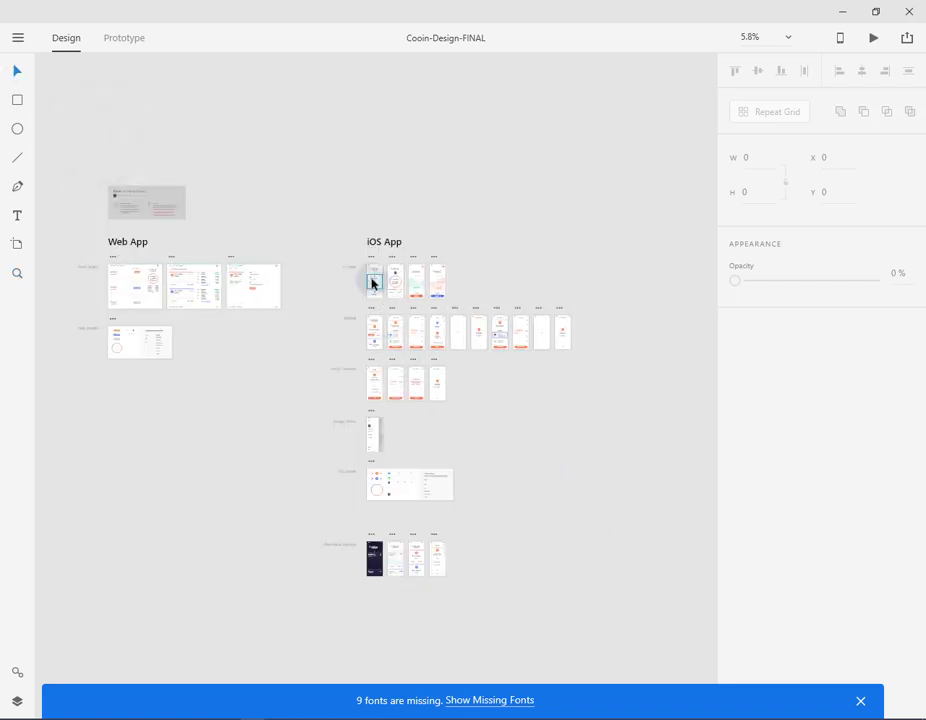
left_click(372, 284)
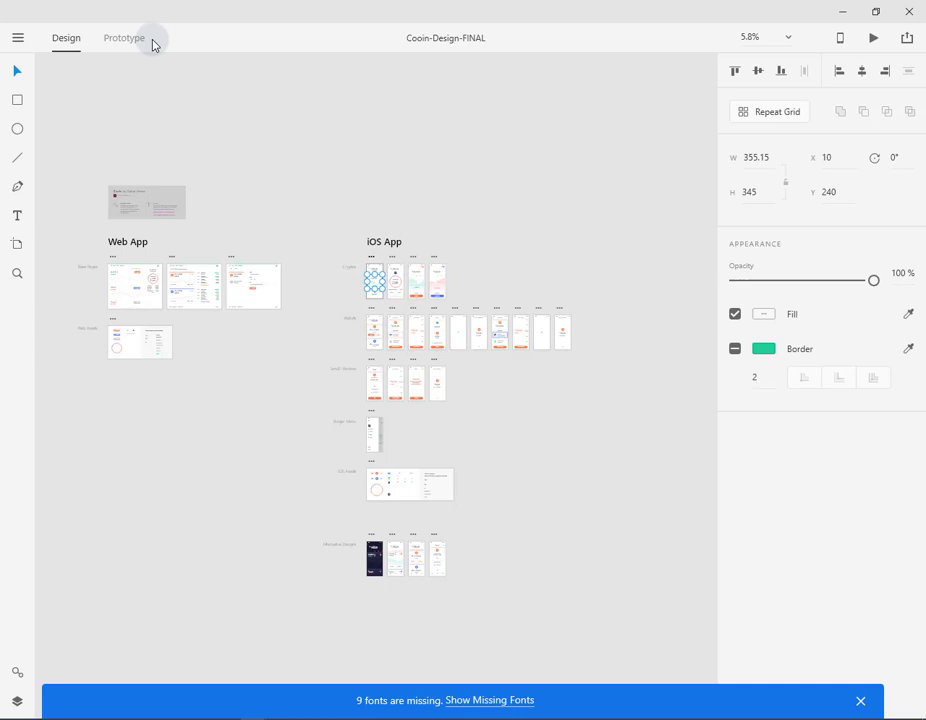
key("ctrl+3")
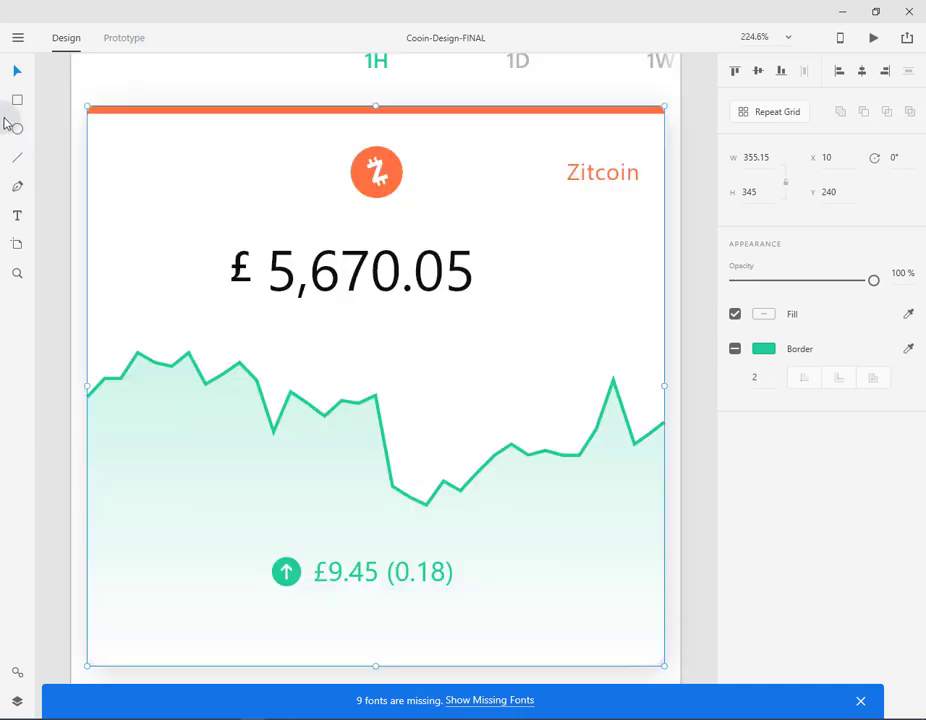
- Deselect the Zitcoin card and examine the Cryptos and Cryptos – Profile artboards at 75% zoom
scroll(338, 268, "down", 1)
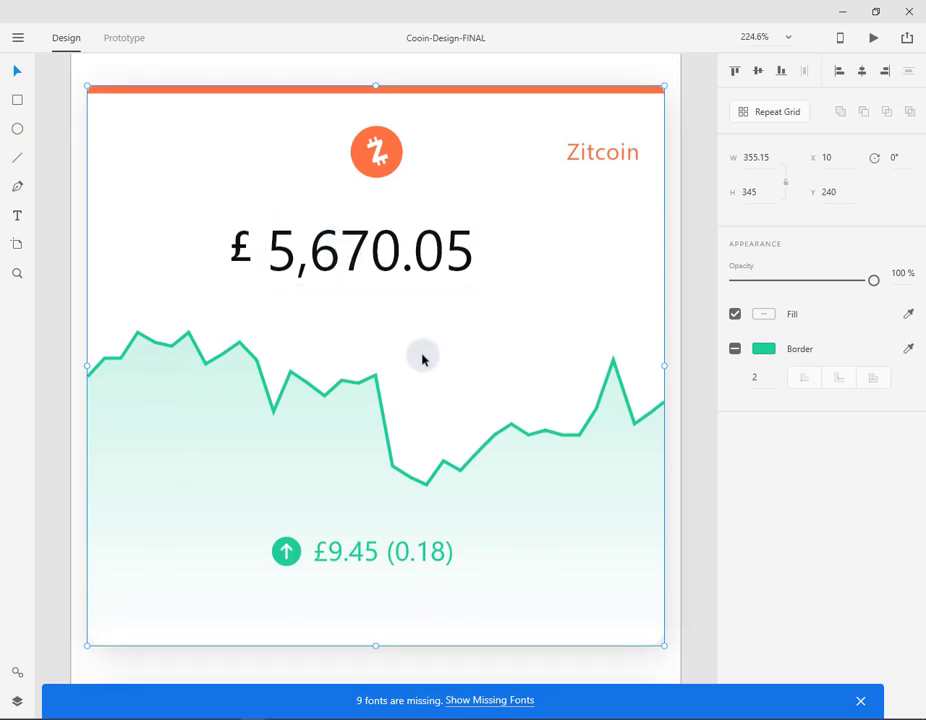
scroll(422, 360, "down", 5)
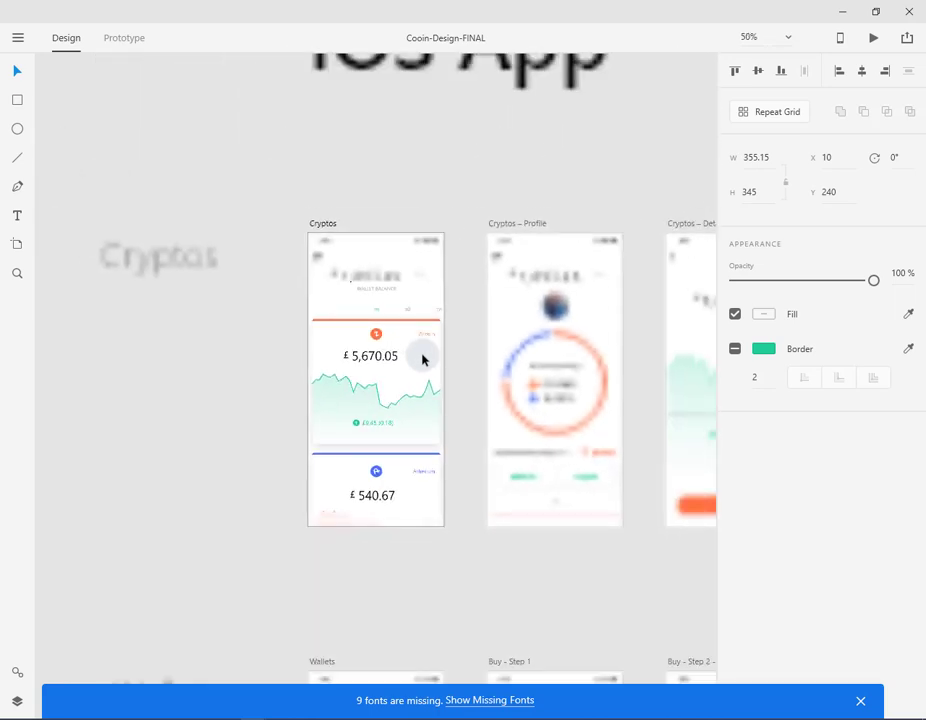
scroll(422, 360, "up", 2)
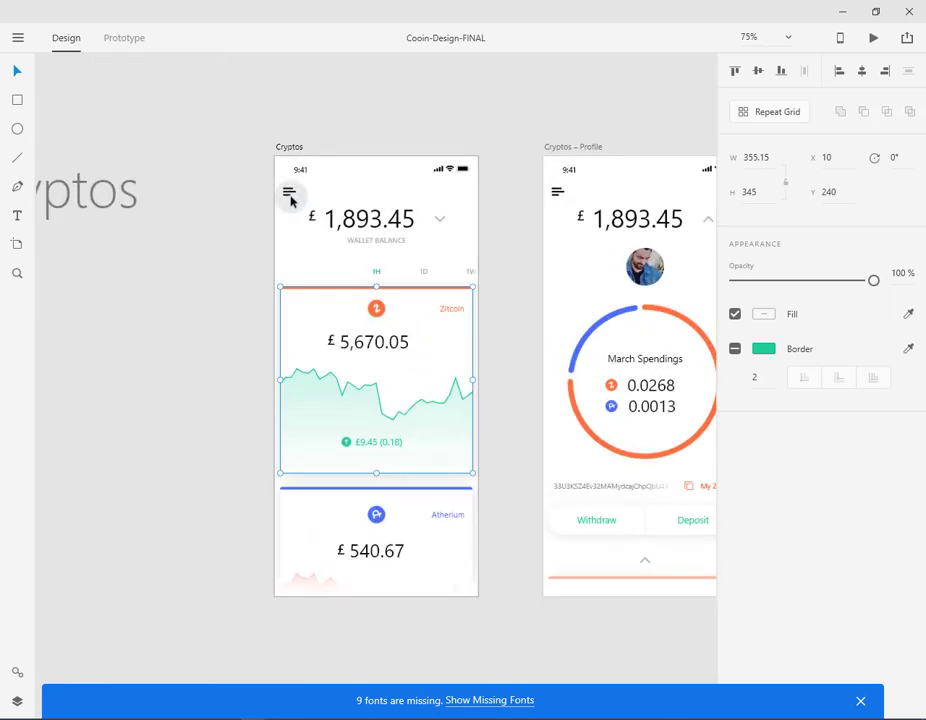
left_click(266, 133)
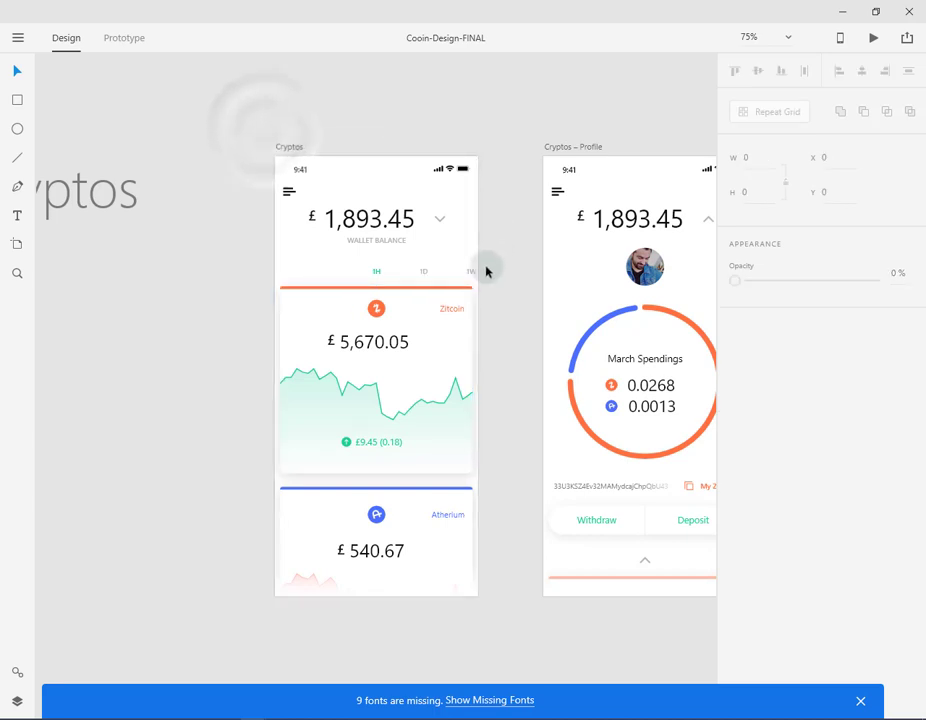
left_click_drag(515, 314, 716, 335)
left_click_drag(268, 314, 310, 314)
left_click_drag(79, 308, 341, 306)
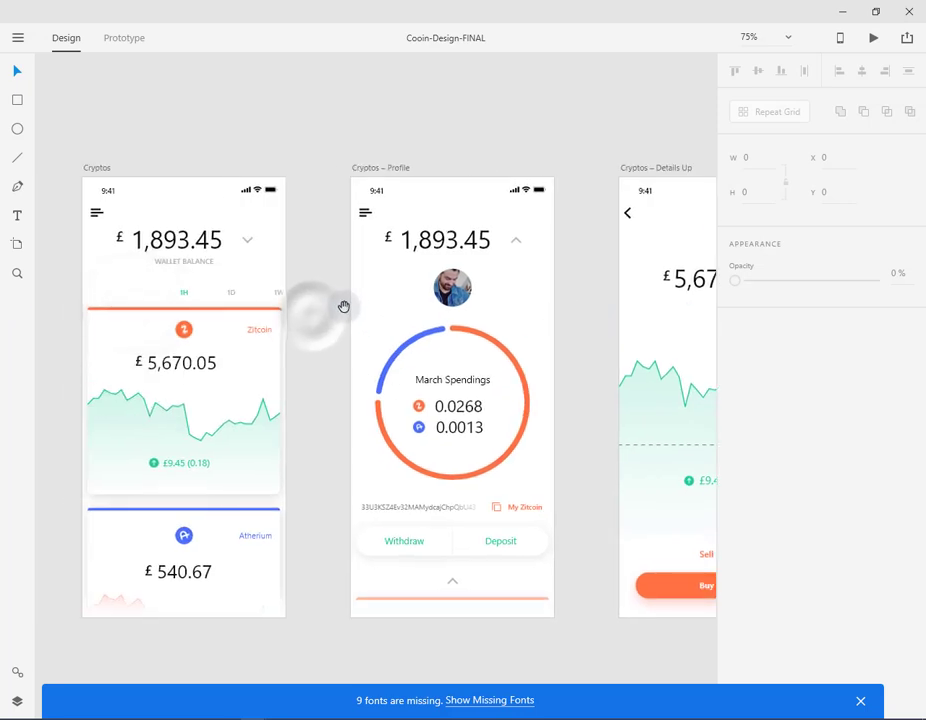